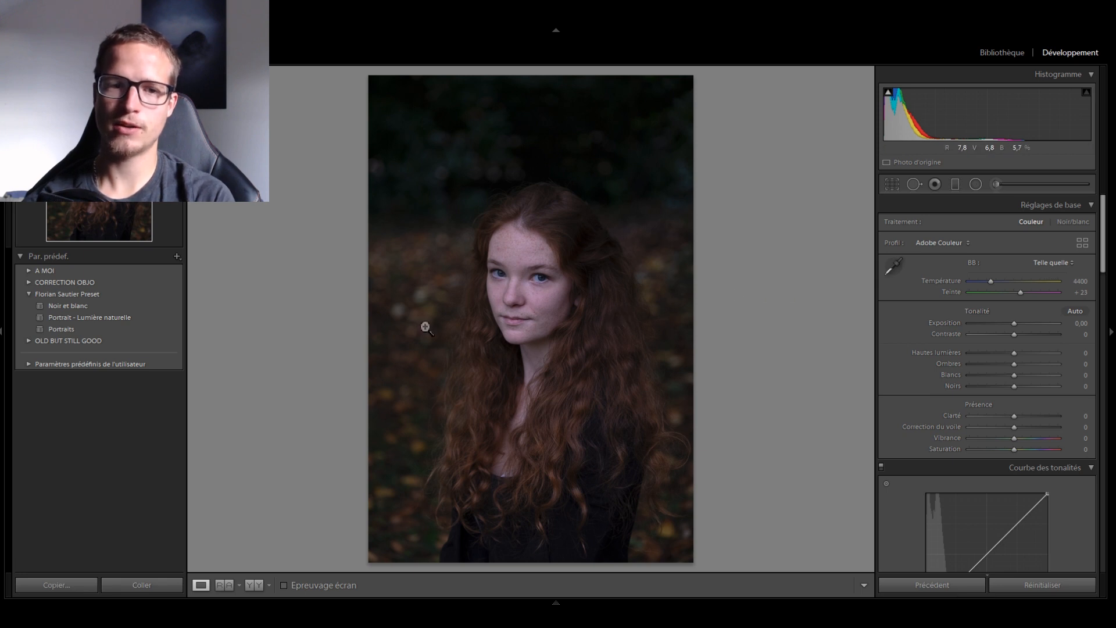
Step: Apply the Portrait - Lumière naturelle preset and crop away part of the dark empty area above the woman's head
left_click(134, 318)
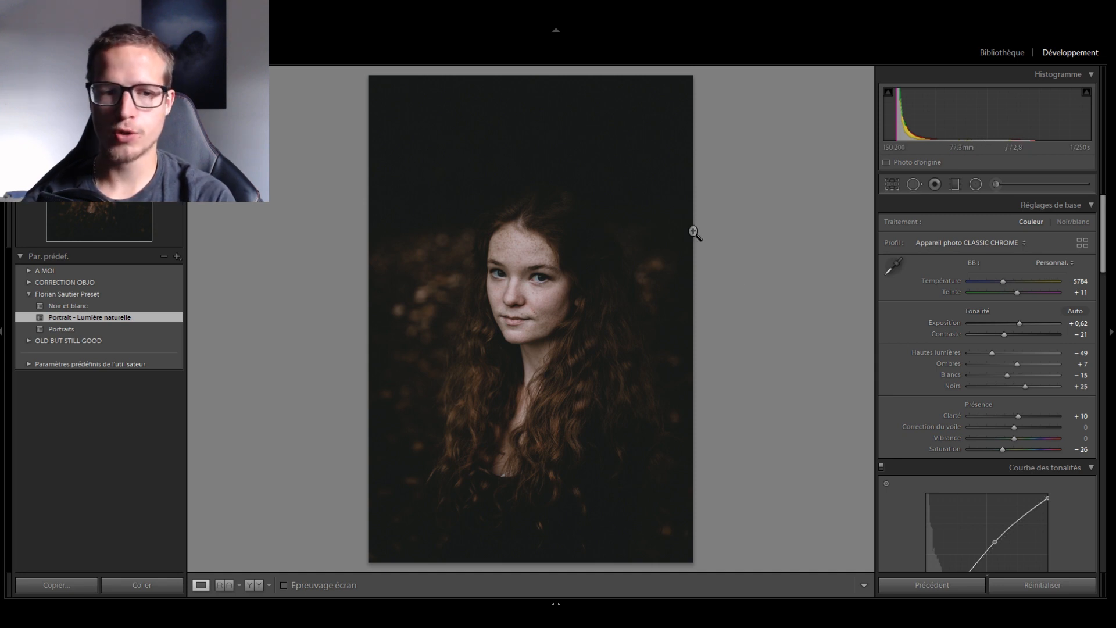
left_click(893, 185)
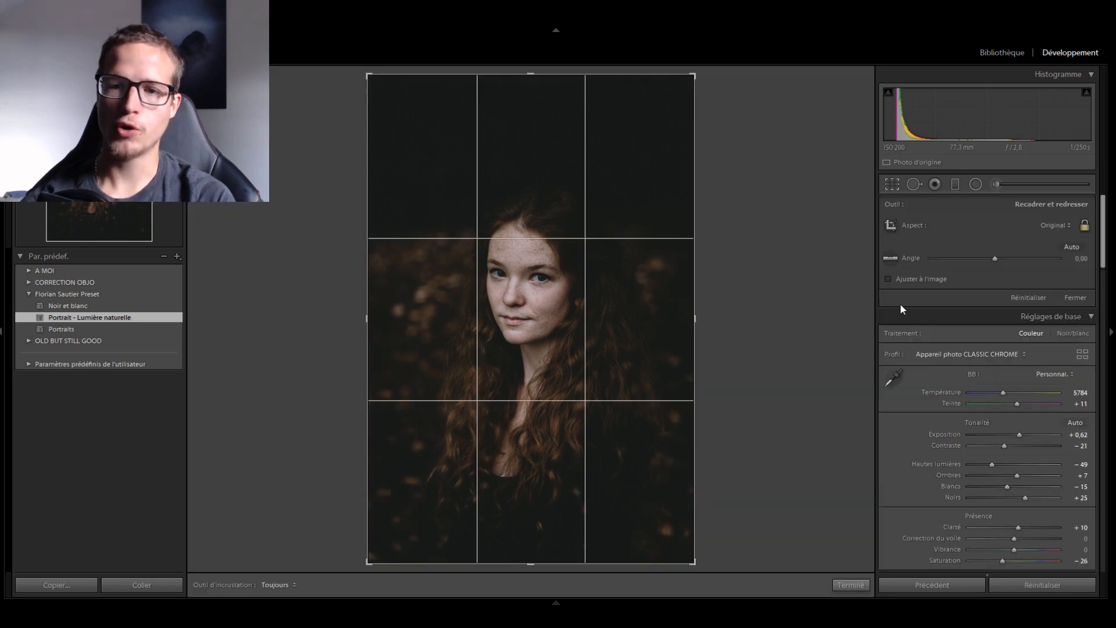
left_click(967, 348)
left_click_drag(545, 235, 539, 138)
key("Return")
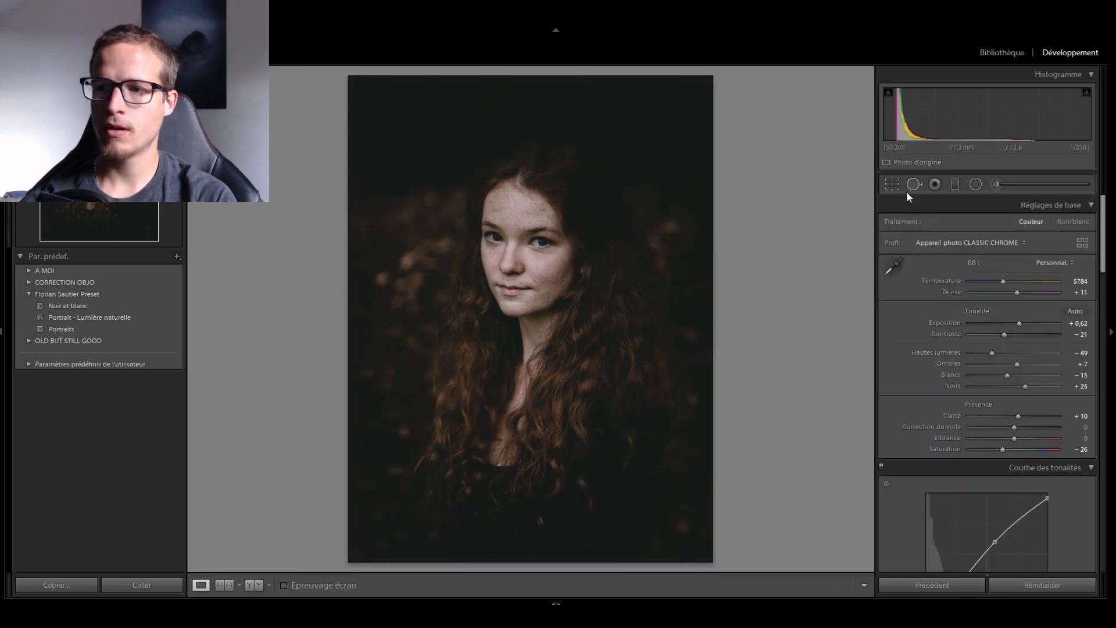
Step: Set the photo's overall exposure to +1.27, comparing it with a darker setting of +0.75
left_click_drag(1020, 324, 1025, 323)
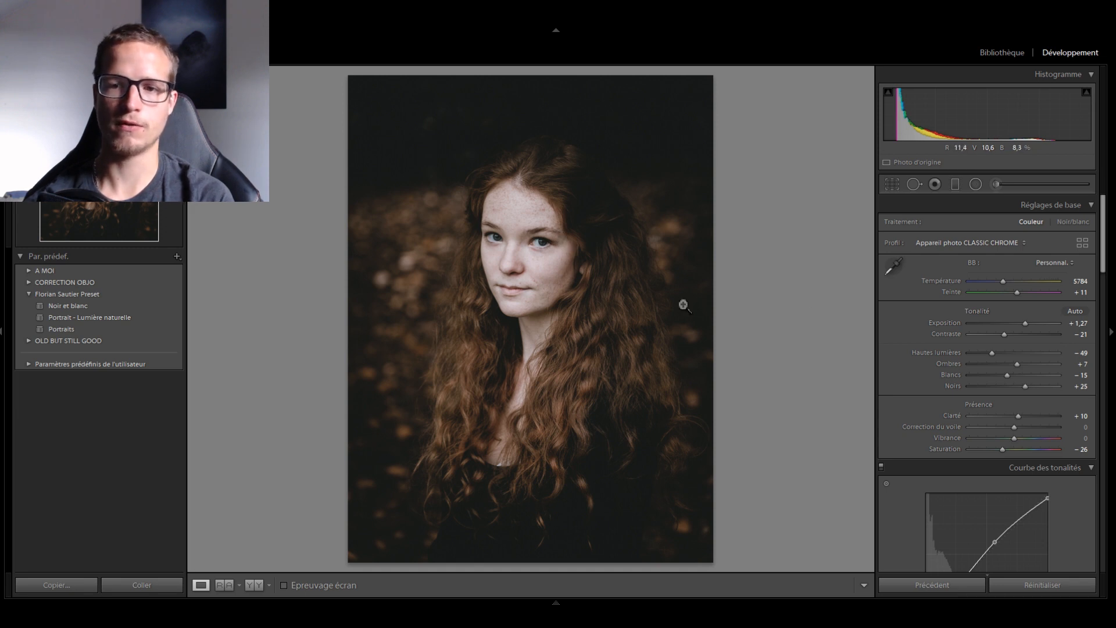
left_click_drag(1025, 323, 1020, 323)
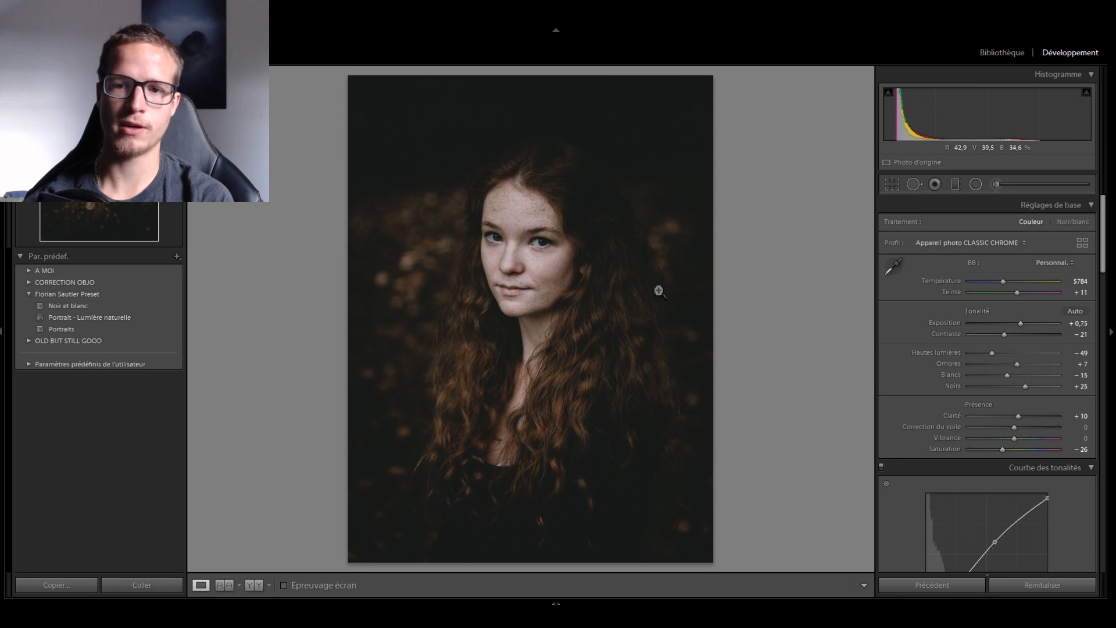
left_click_drag(1020, 323, 1026, 326)
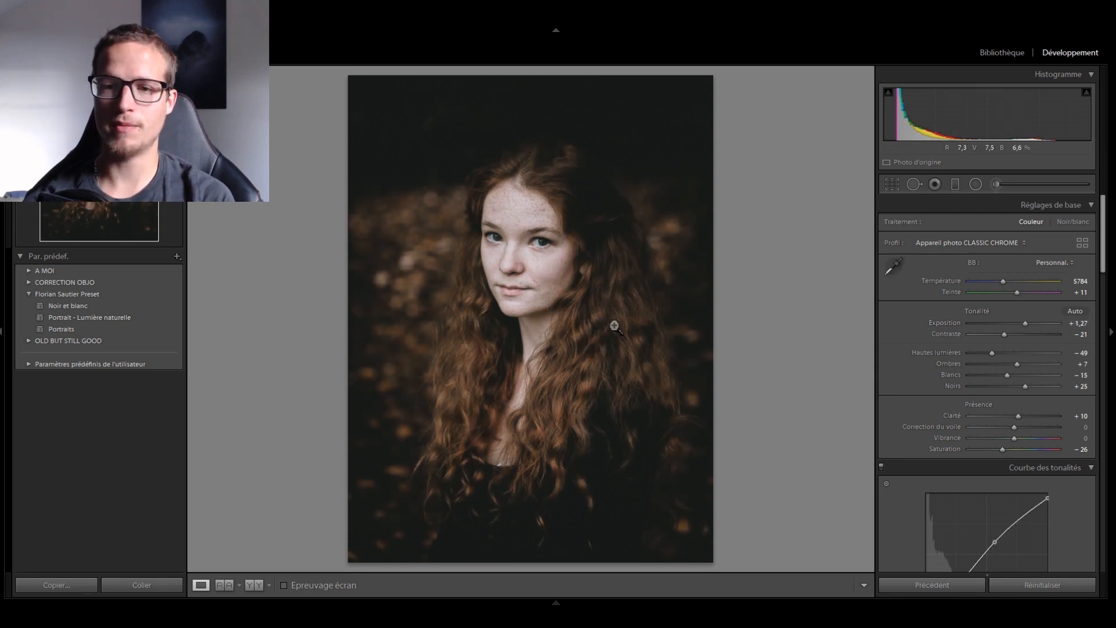
Step: Reset the adjustment brush effects, set its highlights to -86 and paint over the face from the forehead
left_click(995, 184)
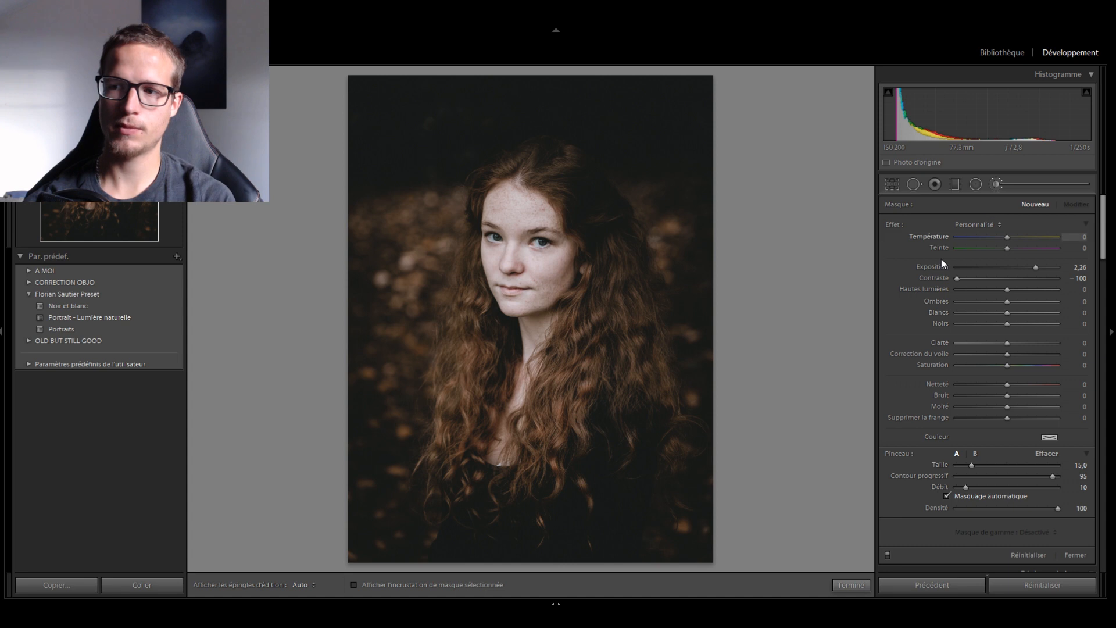
double_click(894, 224)
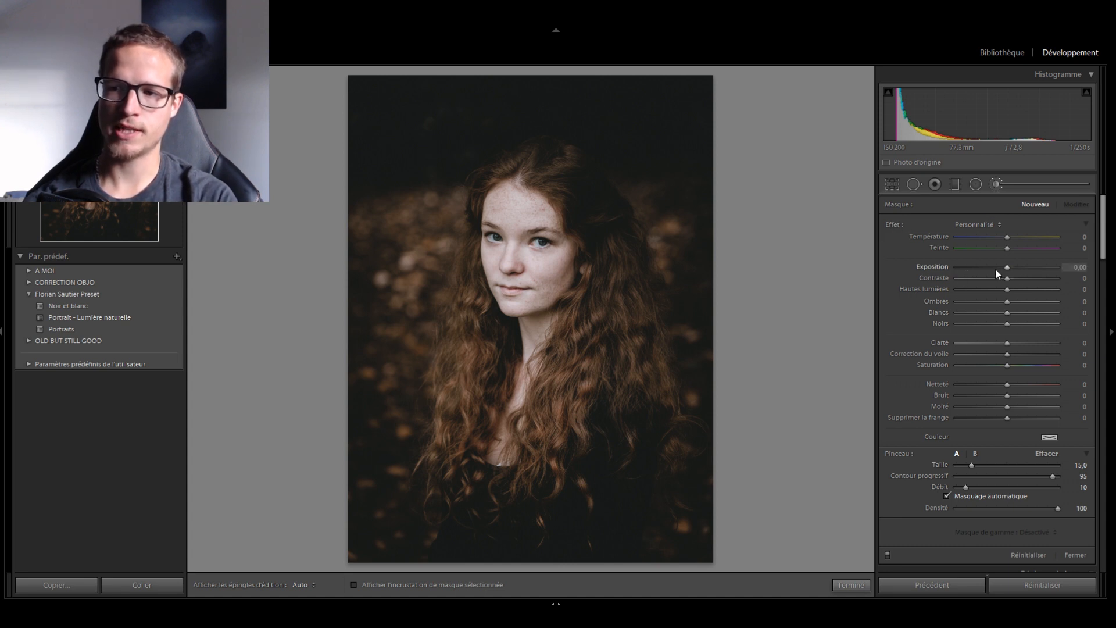
left_click(963, 289)
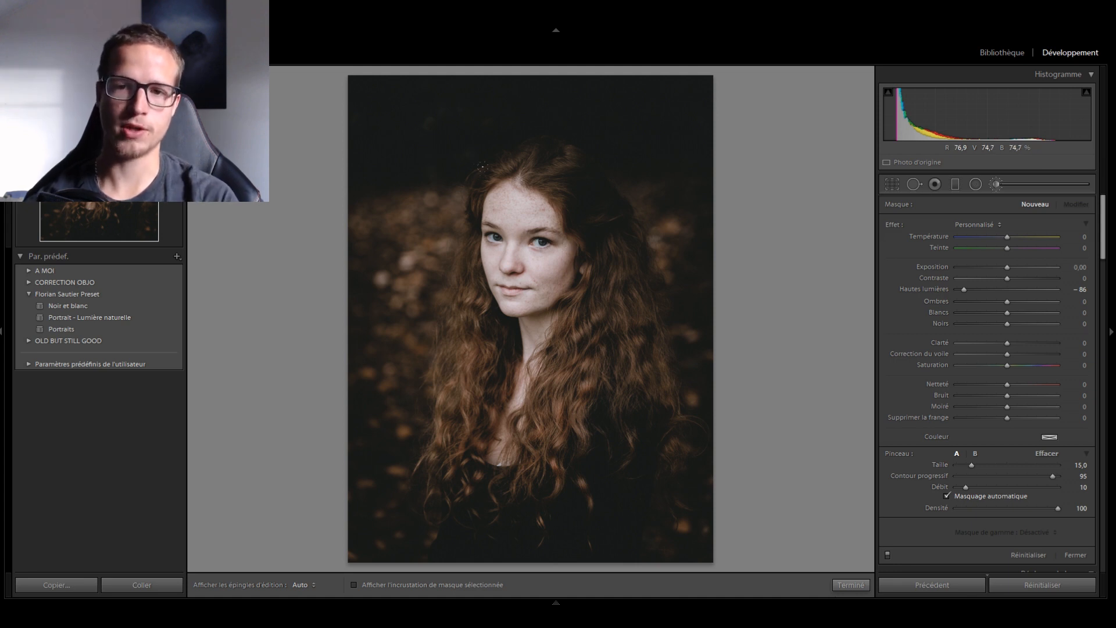
left_click(512, 208)
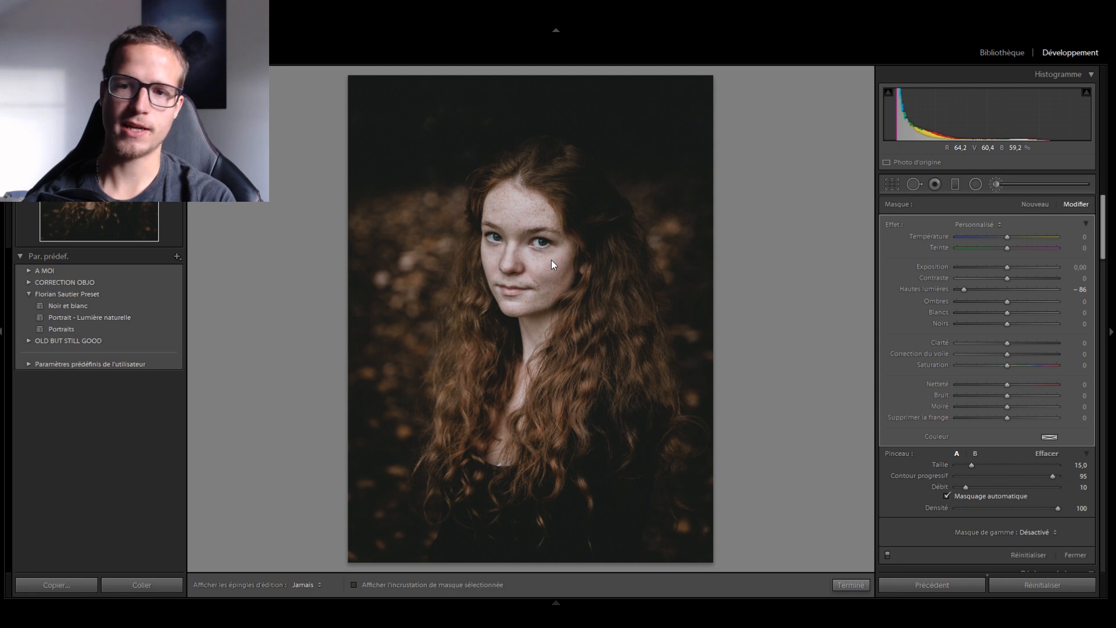
Step: Try an exposure of -0.74 on the face mask and reset that exposure to 0
left_click(998, 267)
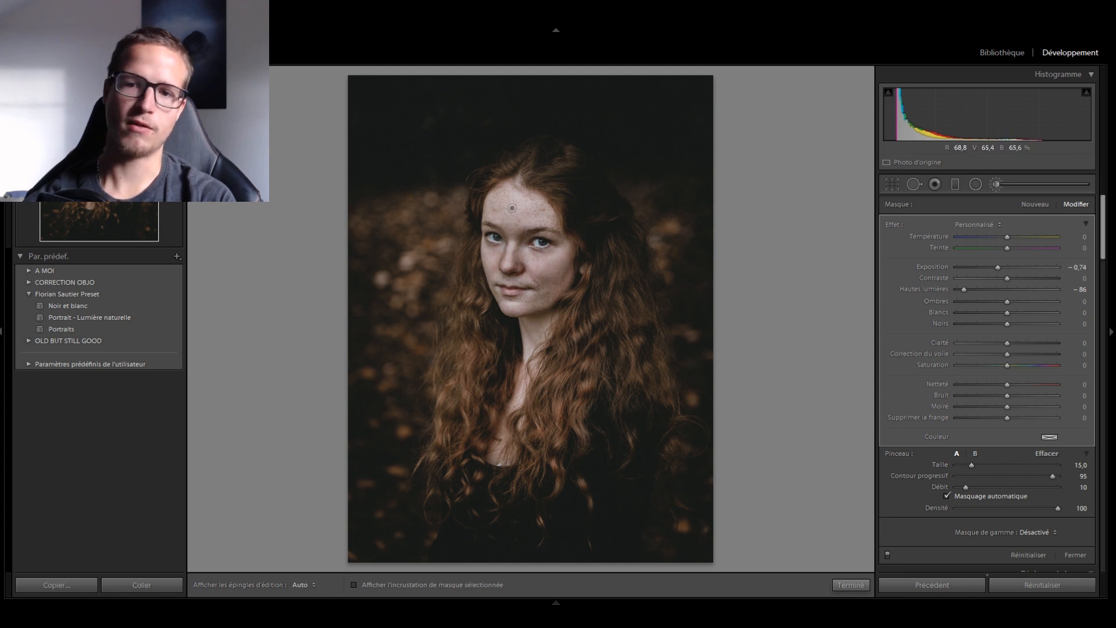
key("h")
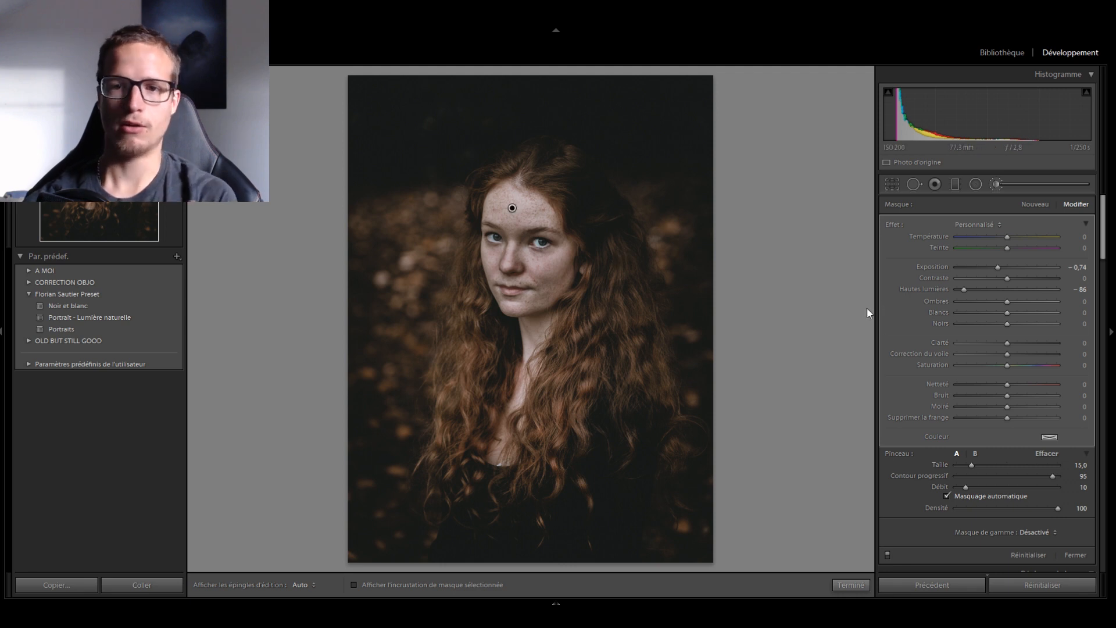
double_click(940, 267)
key("h")
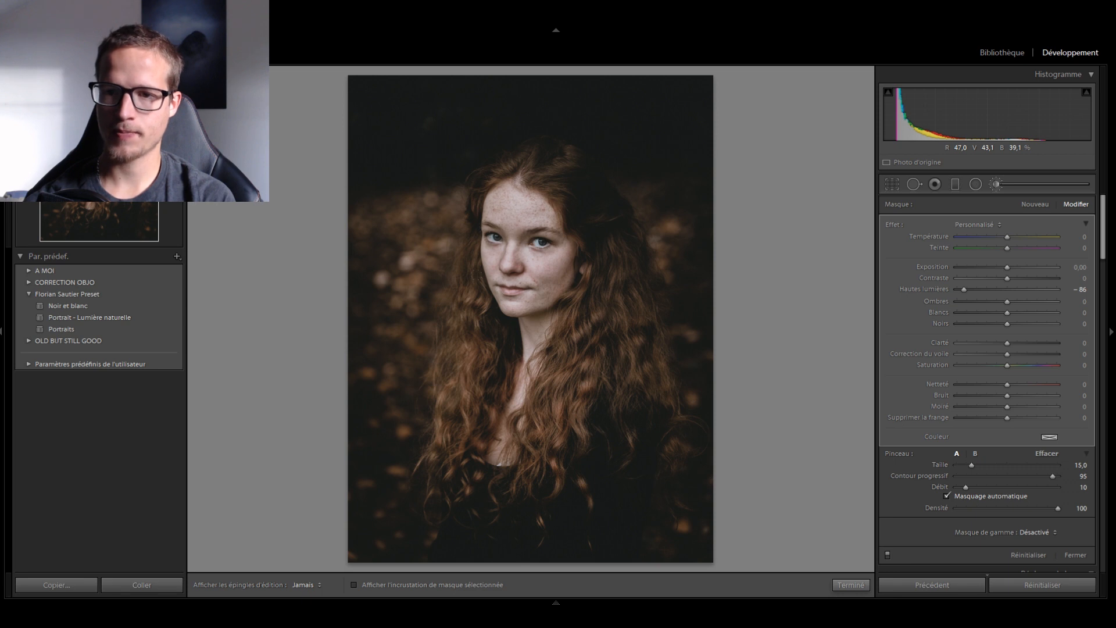
Step: Set the face mask's highlights to -94 and its exposure to 0.19, and close the brush
key("h")
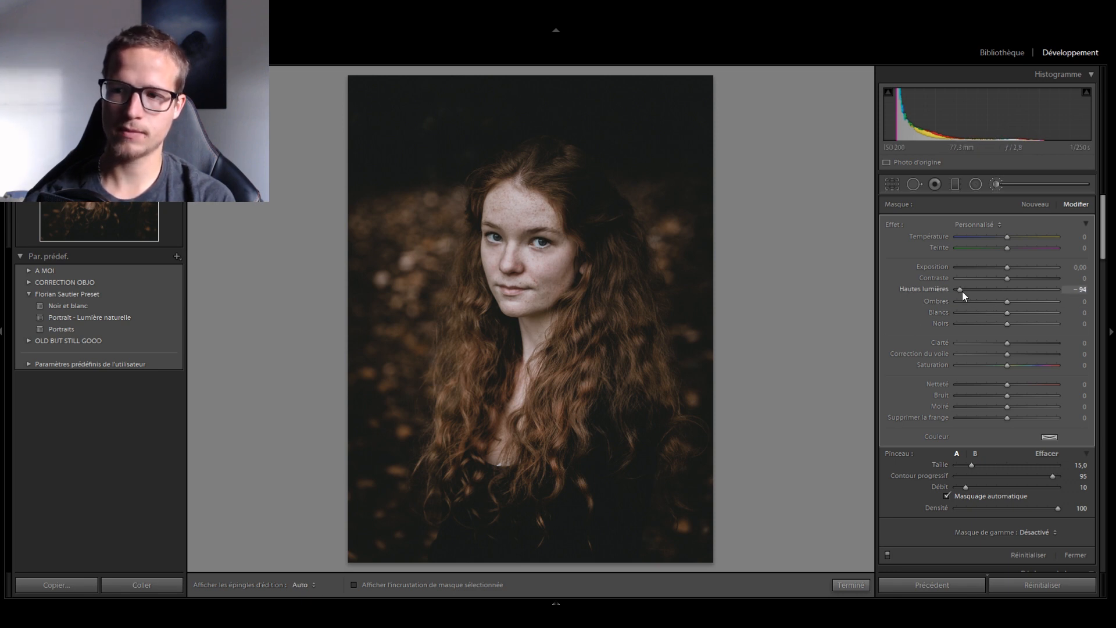
left_click_drag(1005, 267, 1007, 267)
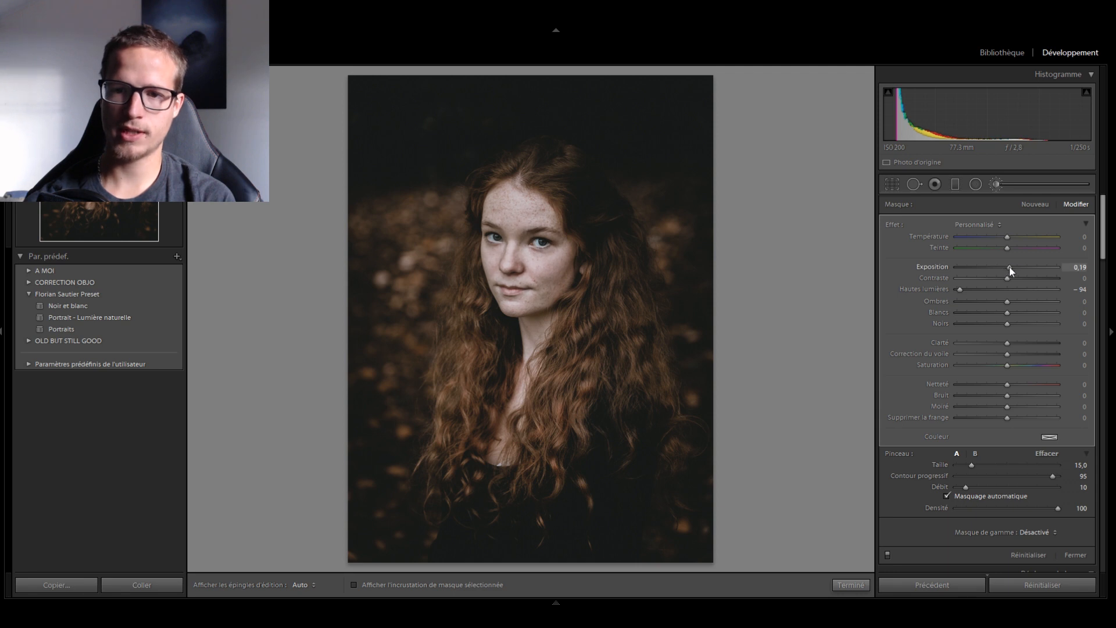
key("k")
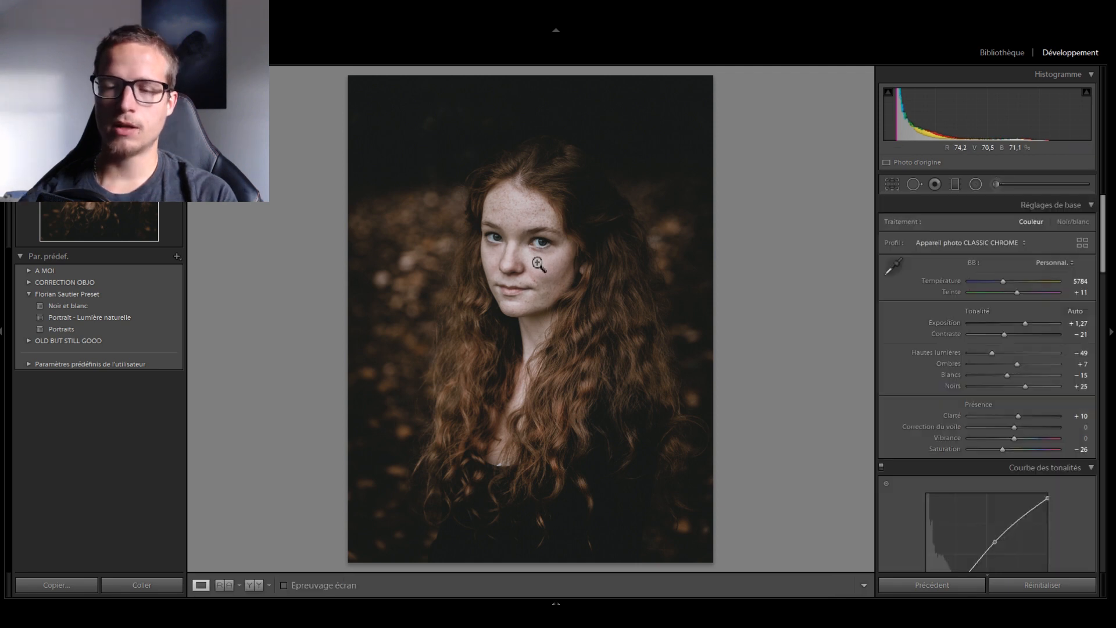
Step: Compare the face close up with the brush corrections switched off and on
left_click(537, 263)
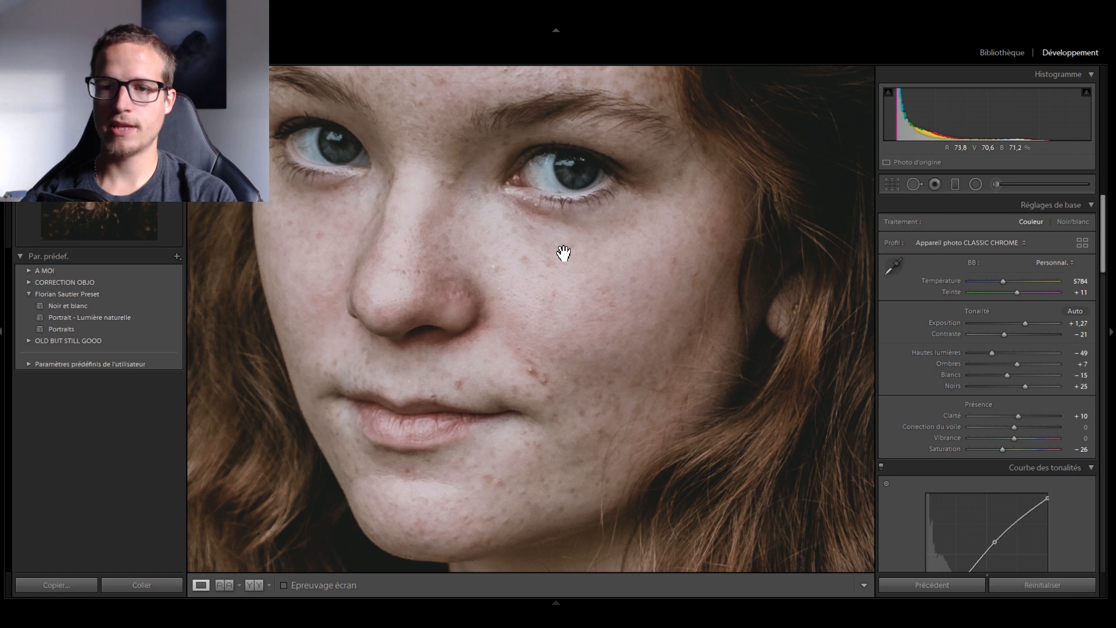
left_click_drag(533, 262, 567, 313)
left_click(996, 184)
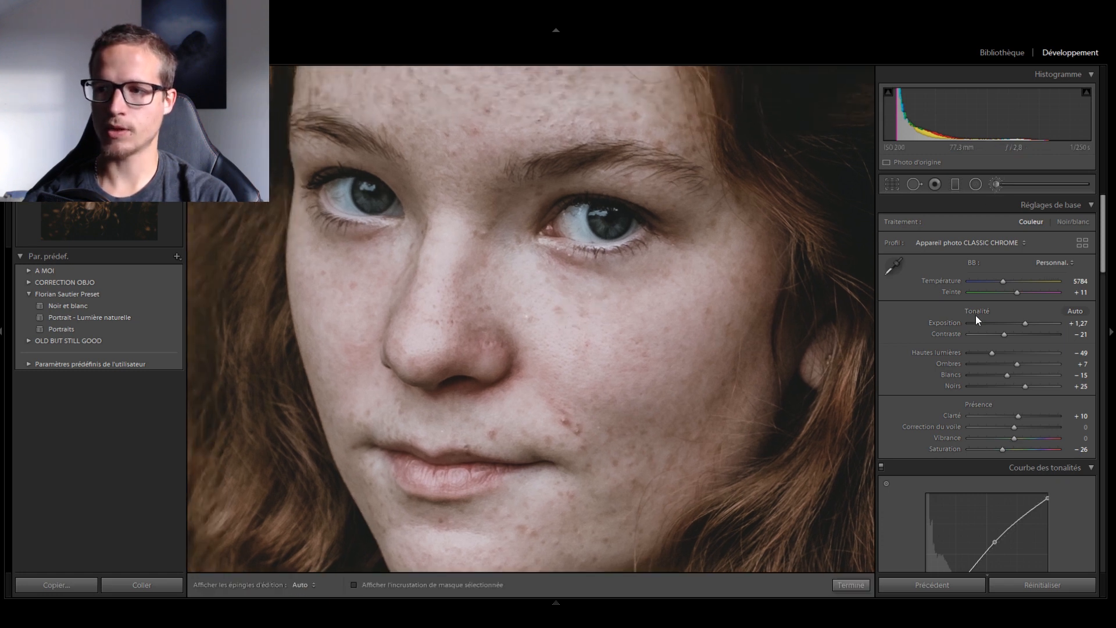
left_click(887, 556)
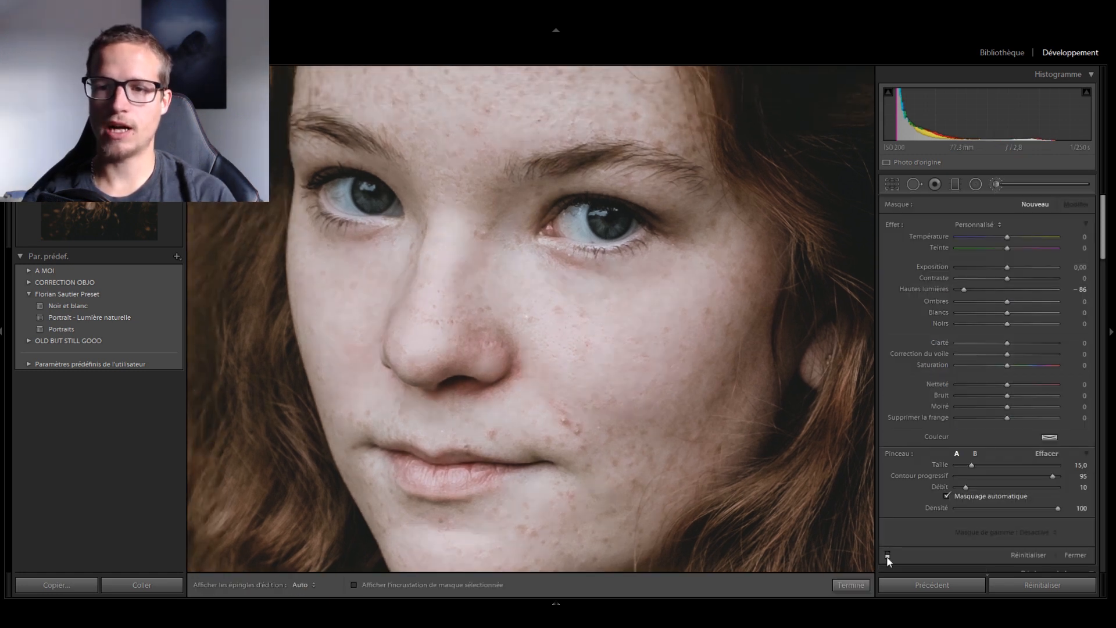
left_click(887, 556)
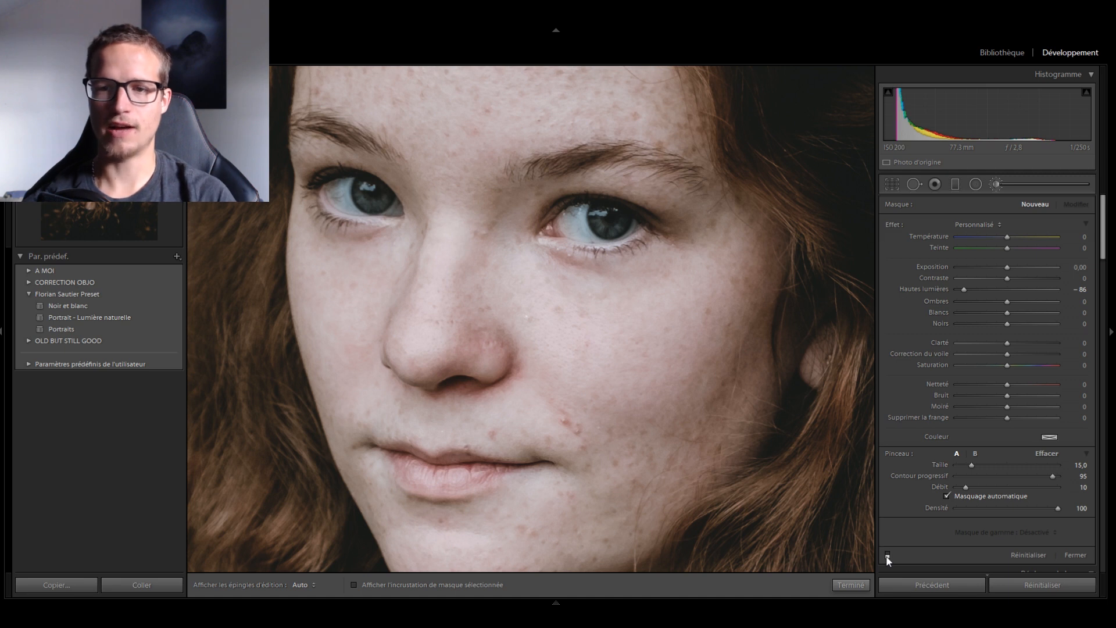
left_click(887, 556)
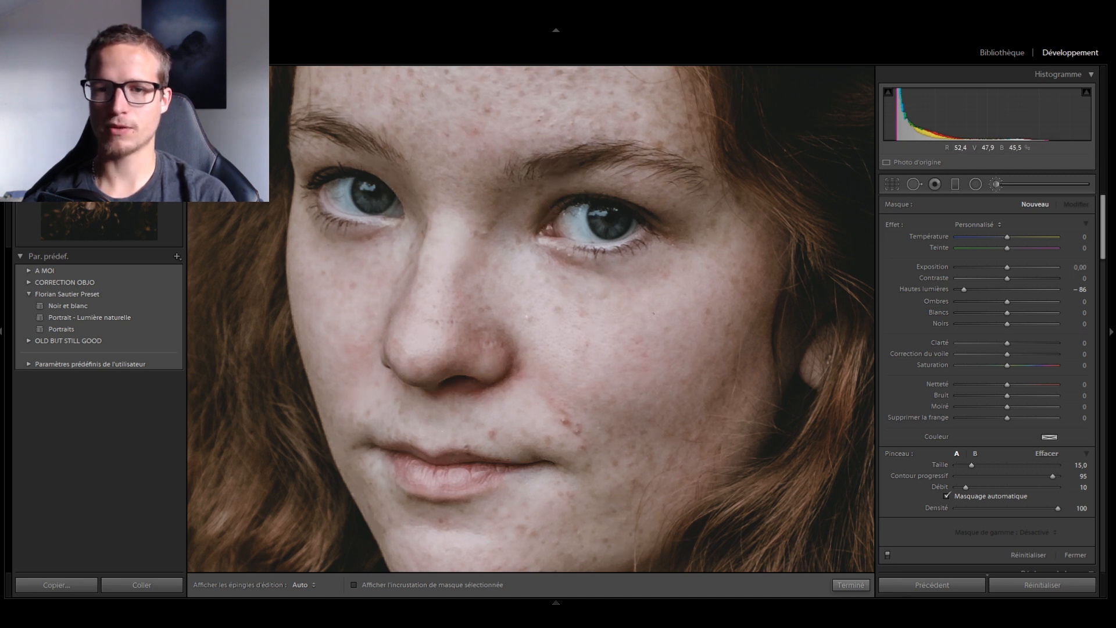
left_click(992, 184)
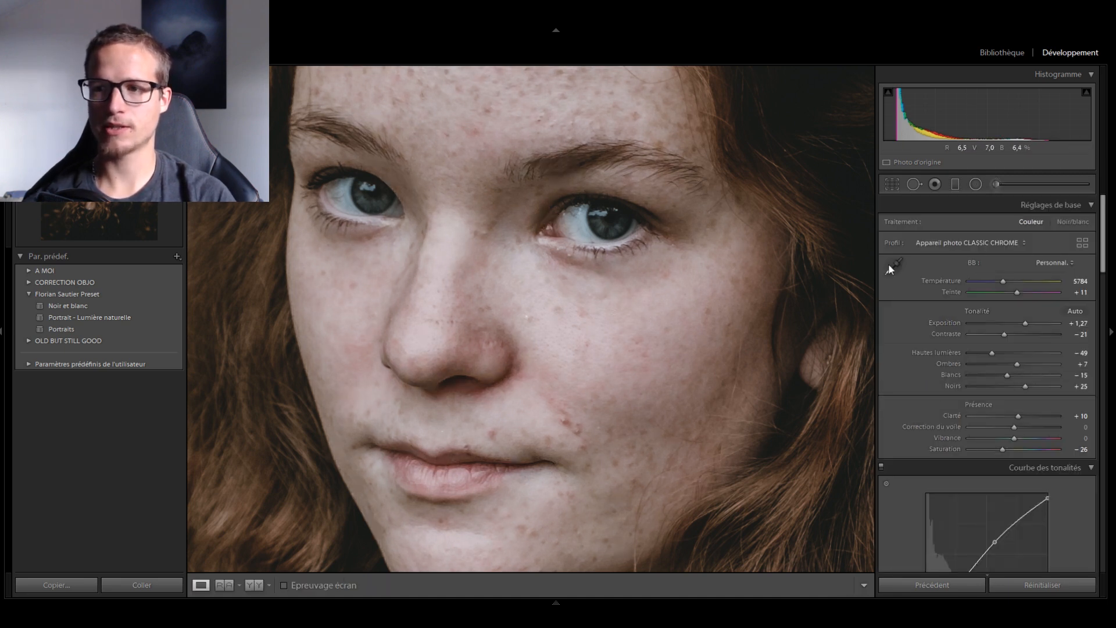
left_click(697, 321)
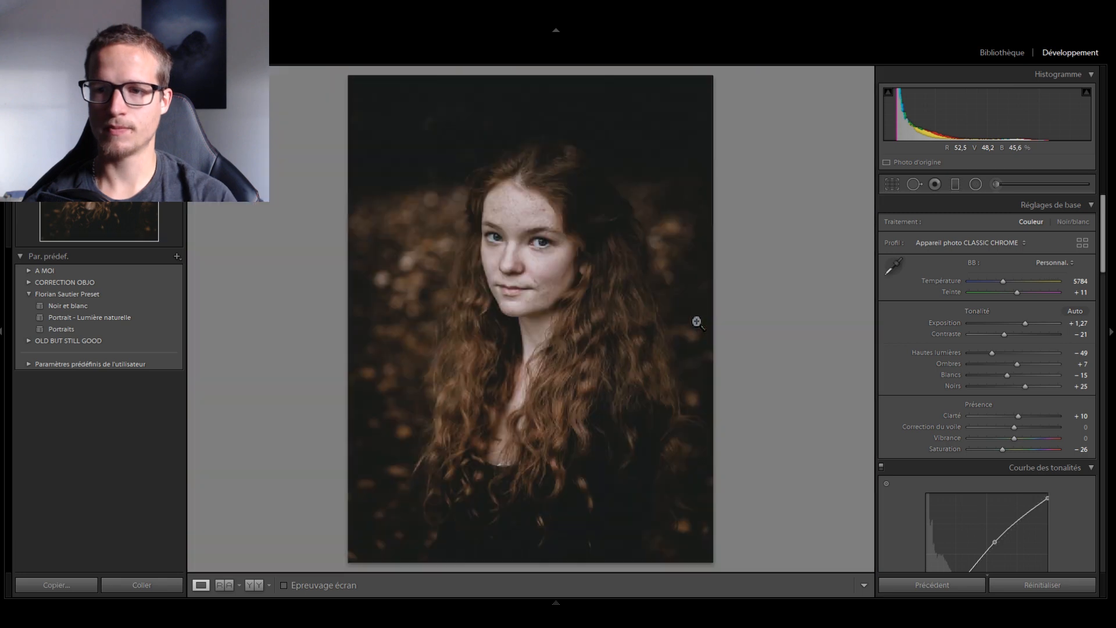
Step: Paint both eyes with a new size 3 adjustment brush, after resetting its effects, using exposure 1.16, contrast 22 and clarity 19
left_click(511, 254)
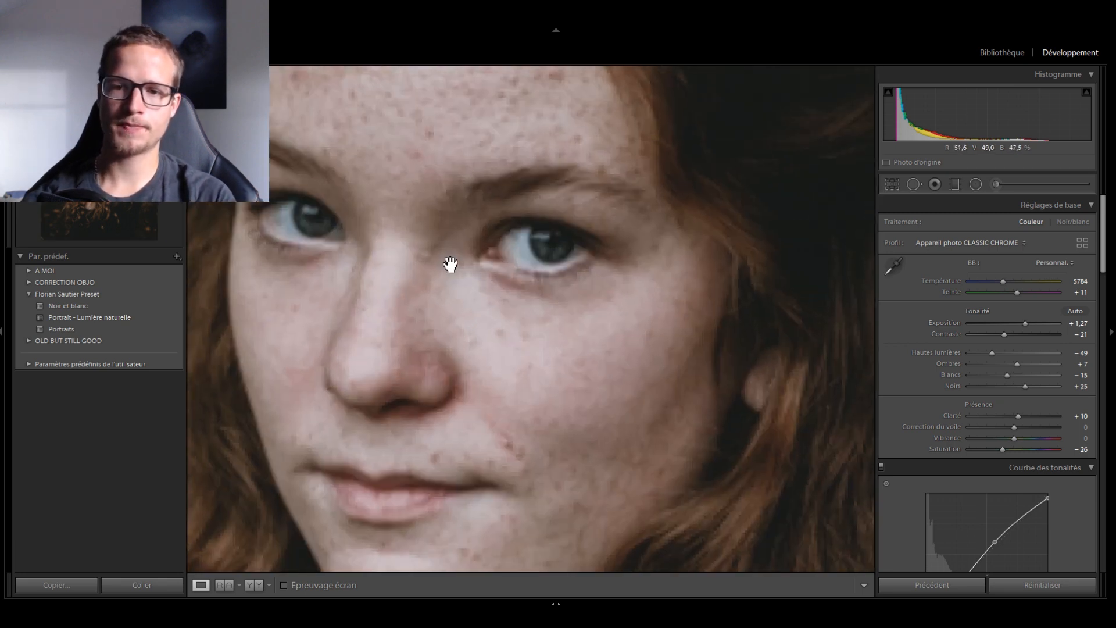
left_click_drag(448, 260, 586, 363)
left_click(994, 184)
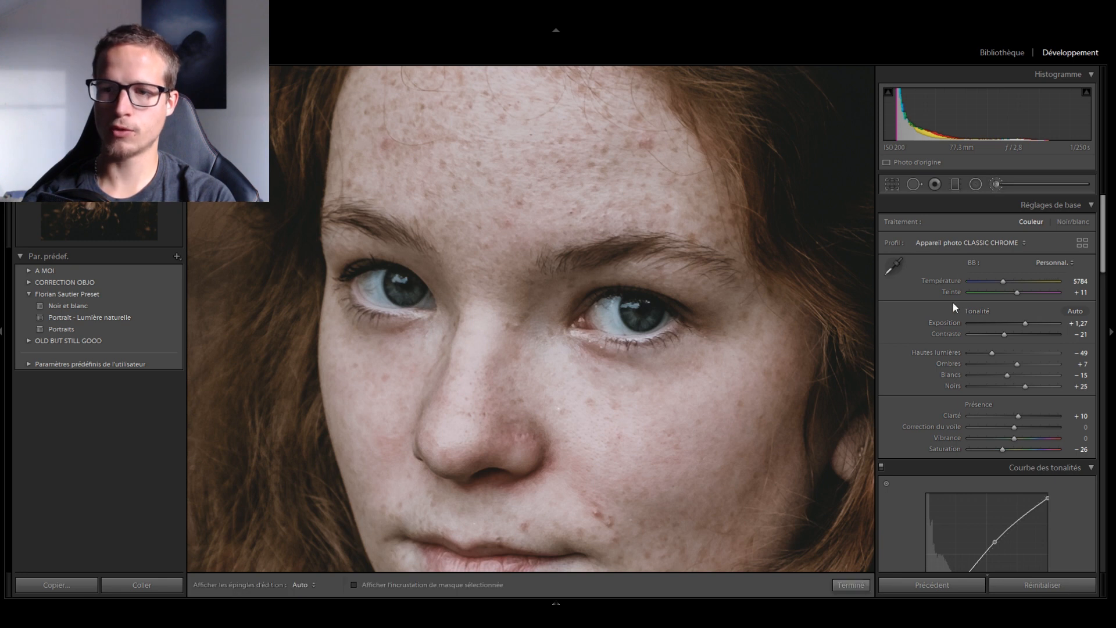
double_click(896, 226)
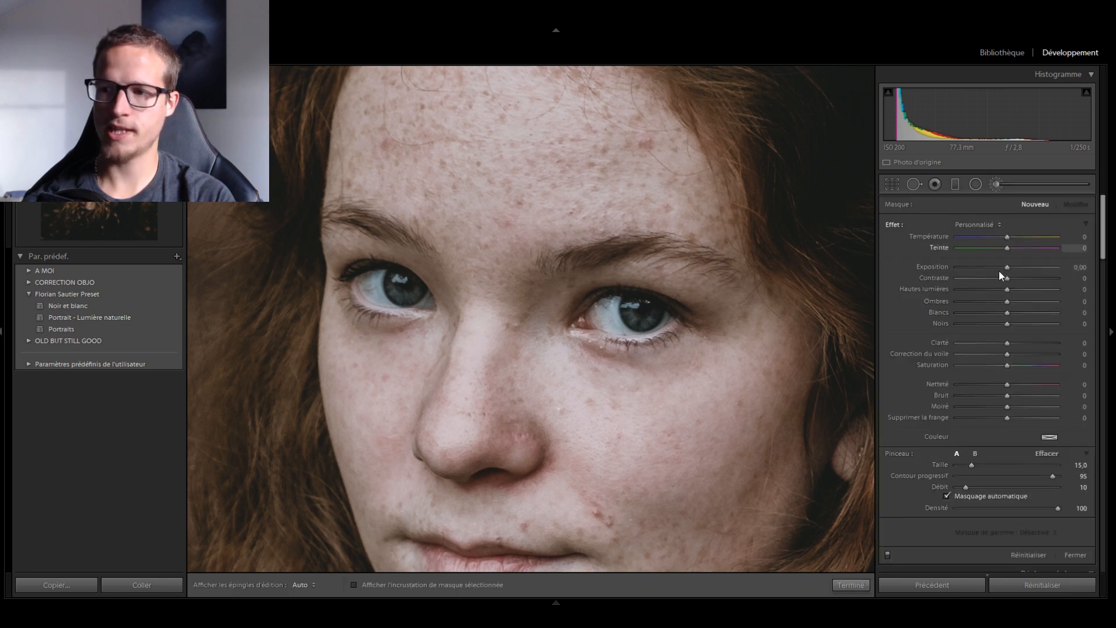
mouse_move(1007, 267)
left_mouse_down()
mouse_move(1017, 279)
mouse_move(1018, 268)
left_mouse_up()
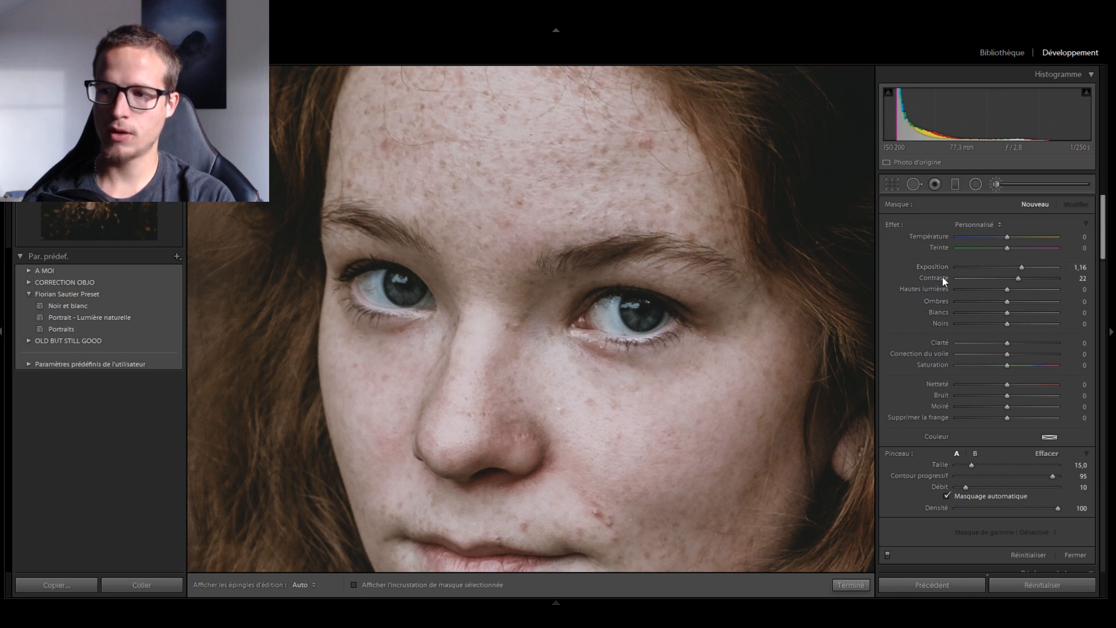
left_click(1016, 343)
scroll(607, 318, "down", 5)
scroll(607, 318, "down", 2)
key("h")
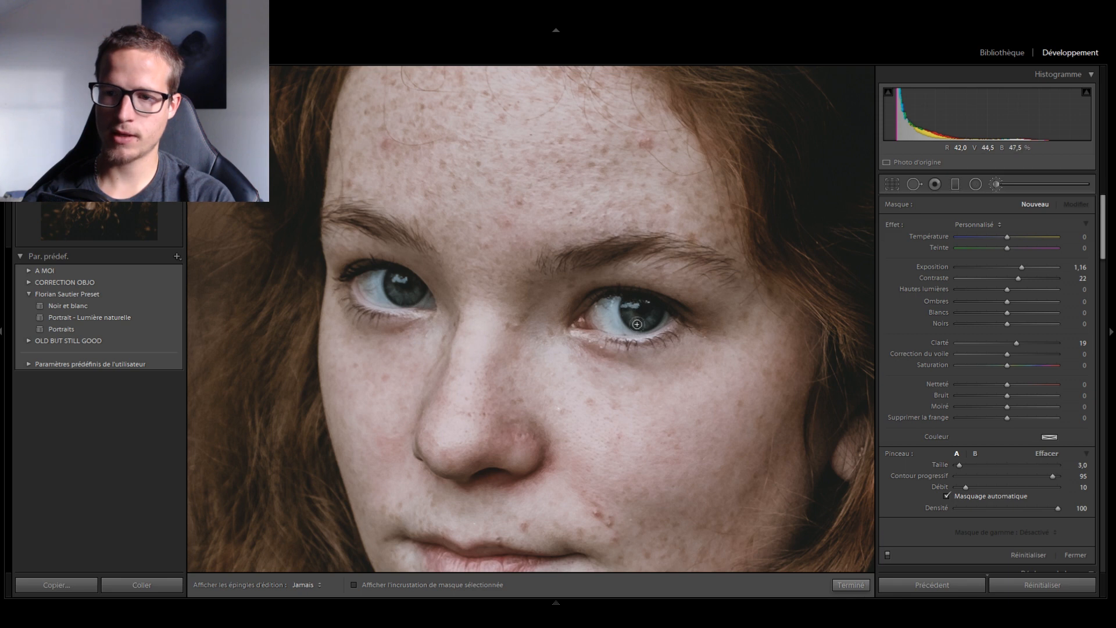
left_click_drag(650, 317, 592, 320)
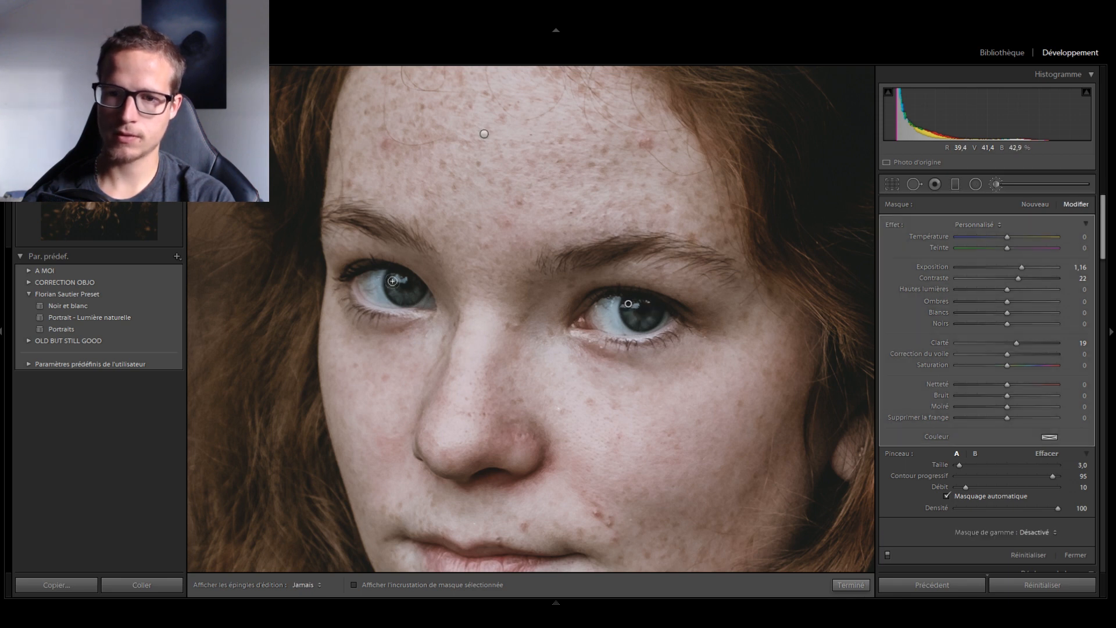
mouse_move(412, 280)
left_mouse_down()
mouse_move(383, 286)
mouse_move(406, 296)
mouse_move(421, 282)
mouse_move(388, 282)
mouse_move(407, 296)
left_mouse_up()
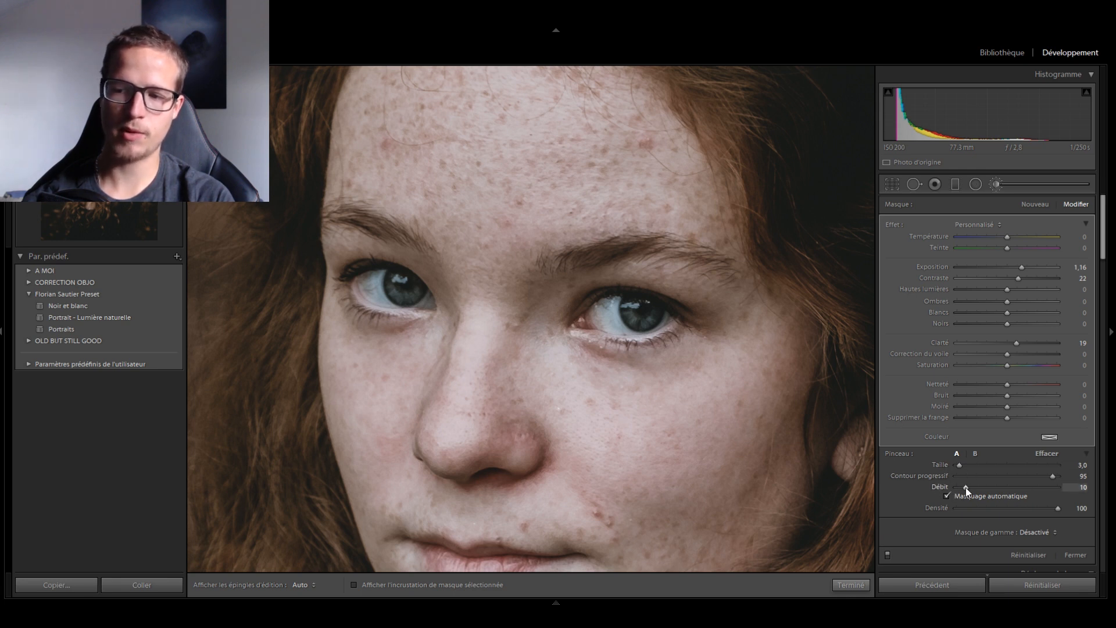
Step: Paint a hard-edged test stroke across the nose and both cheeks with brush size 12, feather 0 and flow 100
mouse_move(967, 487)
left_mouse_down()
mouse_move(1073, 486)
mouse_move(812, 468)
left_mouse_up()
scroll(656, 399, "up", 4)
left_click_drag(758, 370, 468, 408)
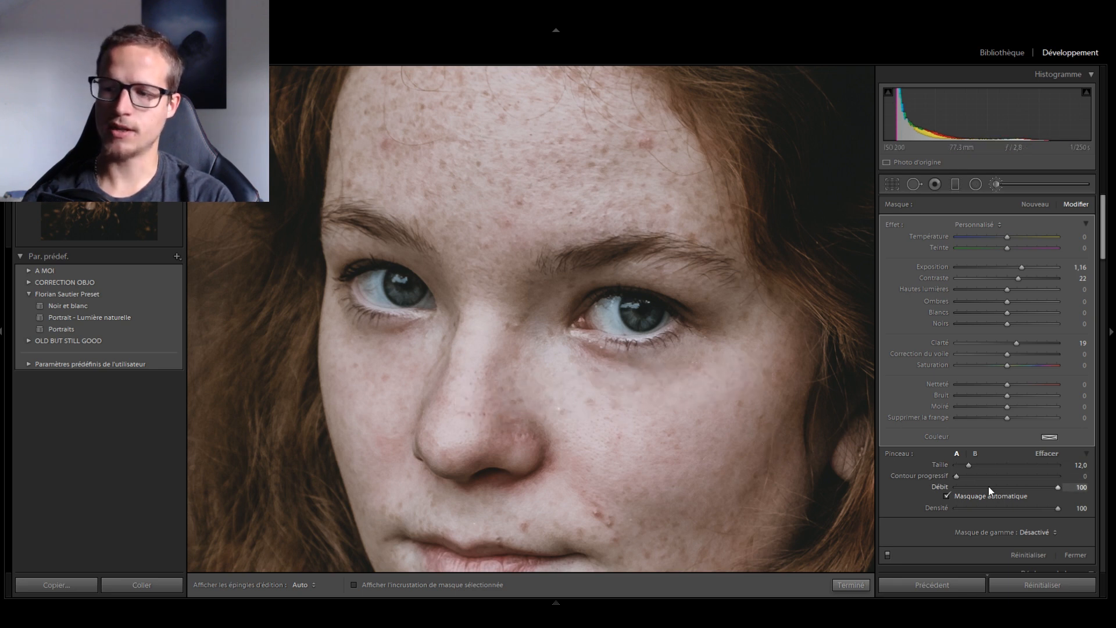
left_click_drag(772, 364, 372, 404)
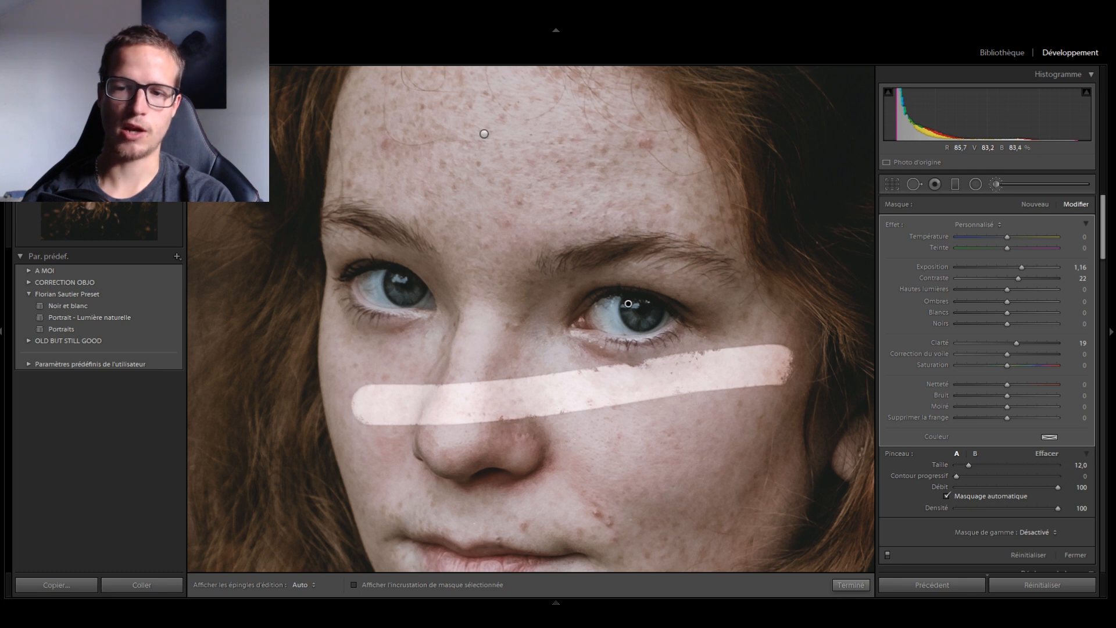
Step: Set the brush feather to 100 and paint a soft-edged test stroke across the cheek below the hard-edged one
left_click_drag(1053, 478, 1060, 477)
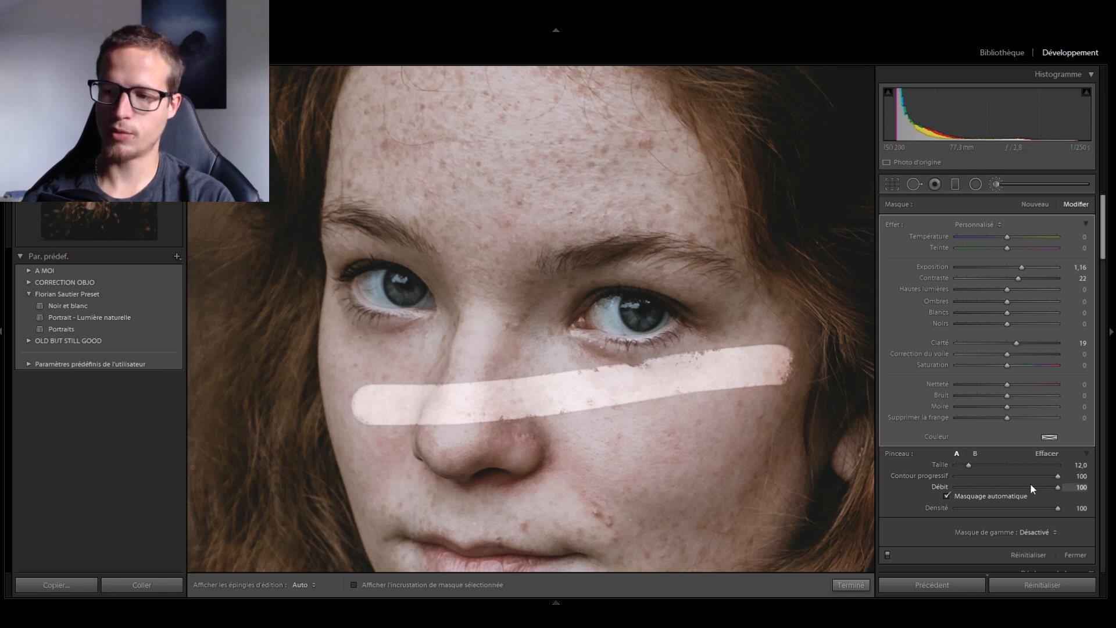
key("h")
left_click_drag(767, 419, 471, 442)
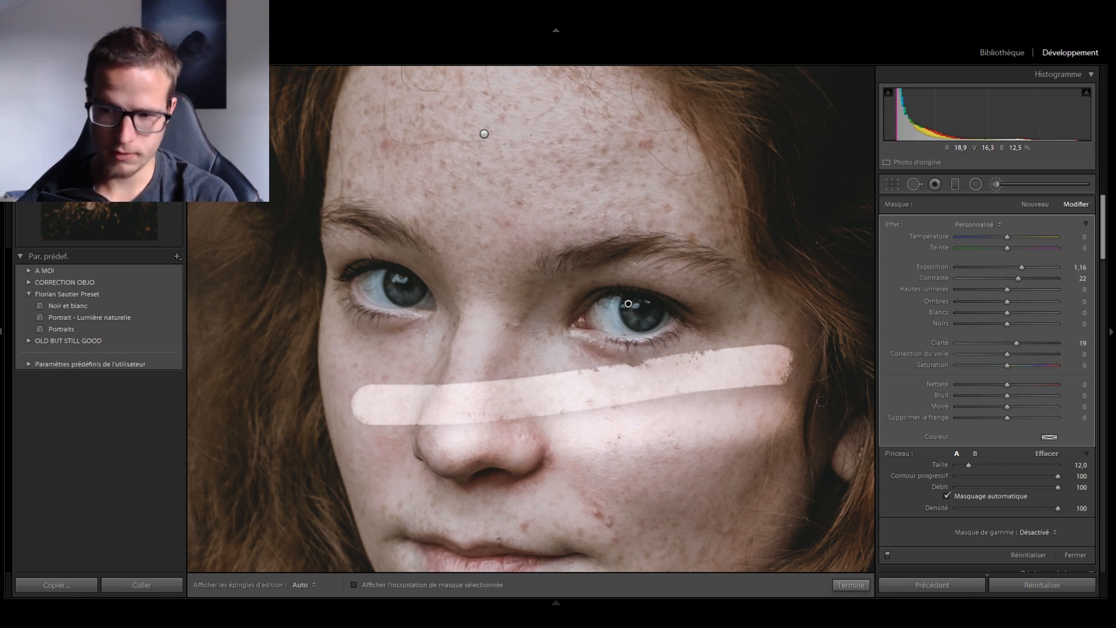
Step: Set the brush flow to 11 and delete the eye brush correction together with its test strokes
left_click_drag(1058, 487, 966, 487)
key("h")
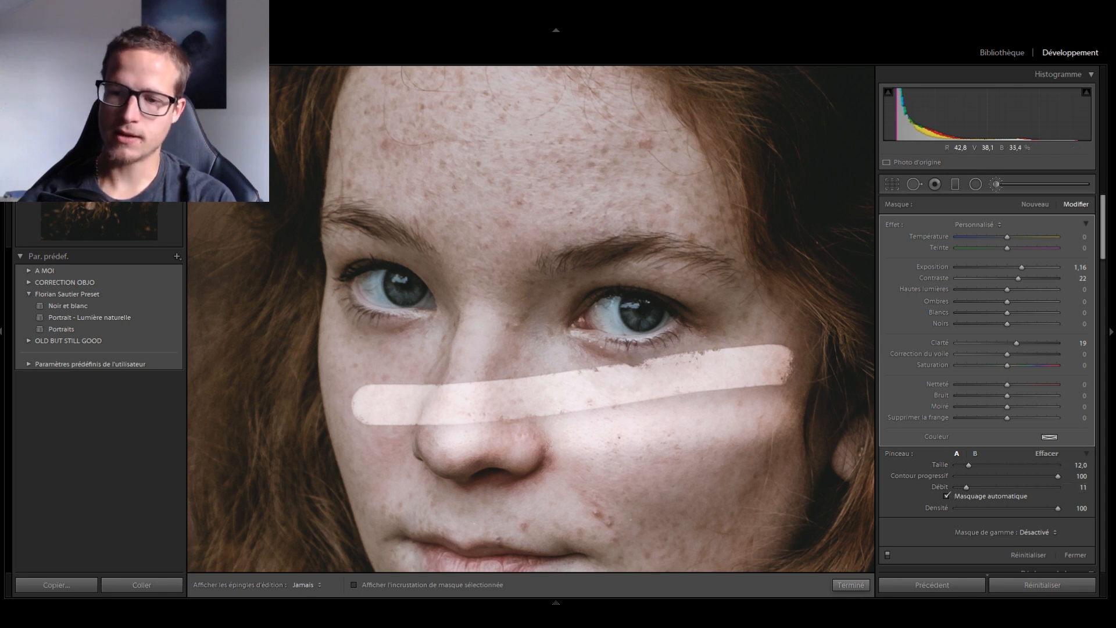
key("h")
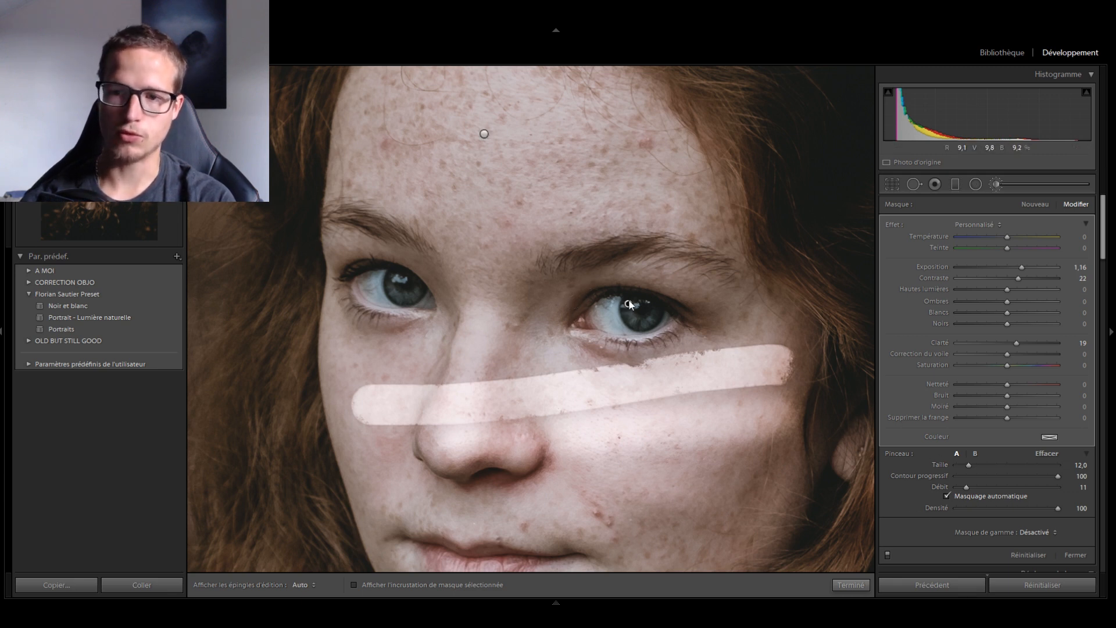
key("Delete")
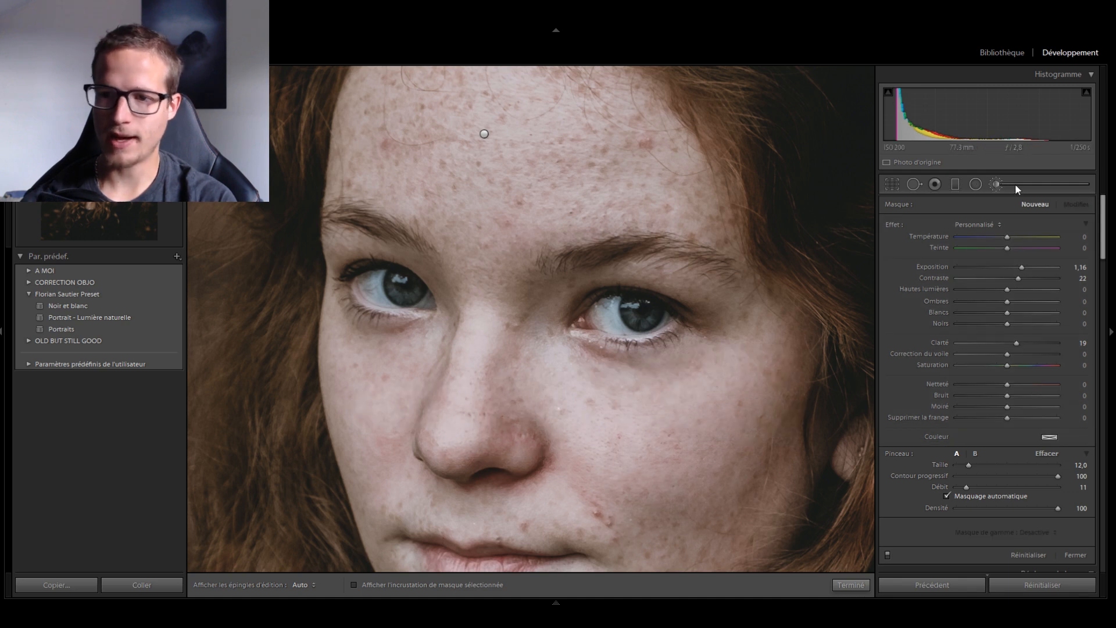
Step: Repaint both eyes with a new size 3 adjustment brush using feather 100, flow 11, exposure 1.16, contrast 22 and clarity 19
left_click(995, 185)
left_click(996, 184)
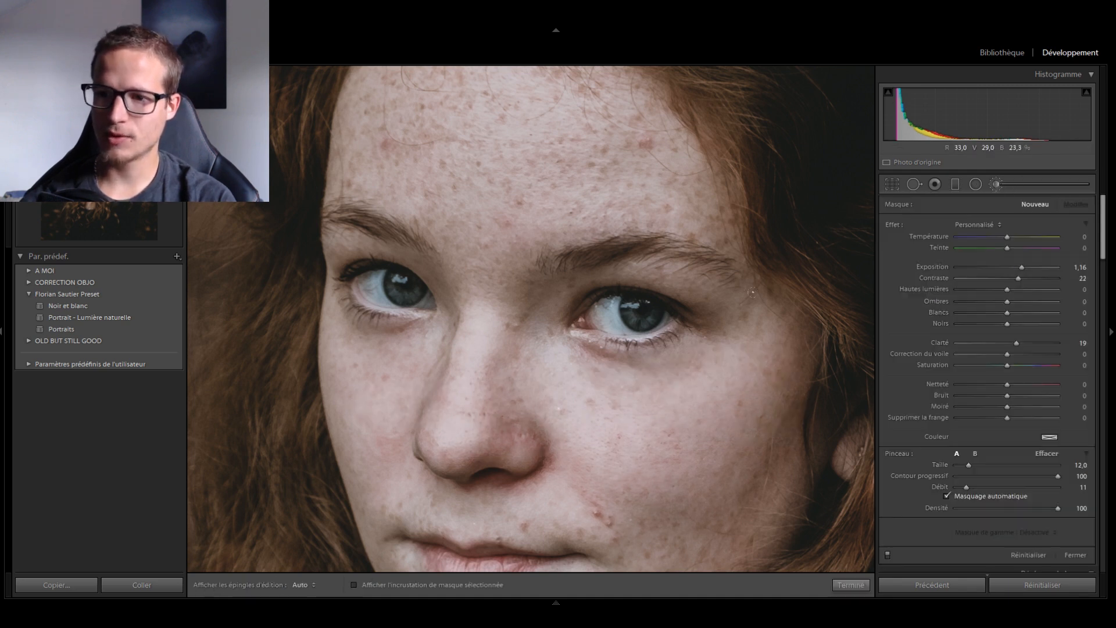
scroll(670, 296, "down", 4)
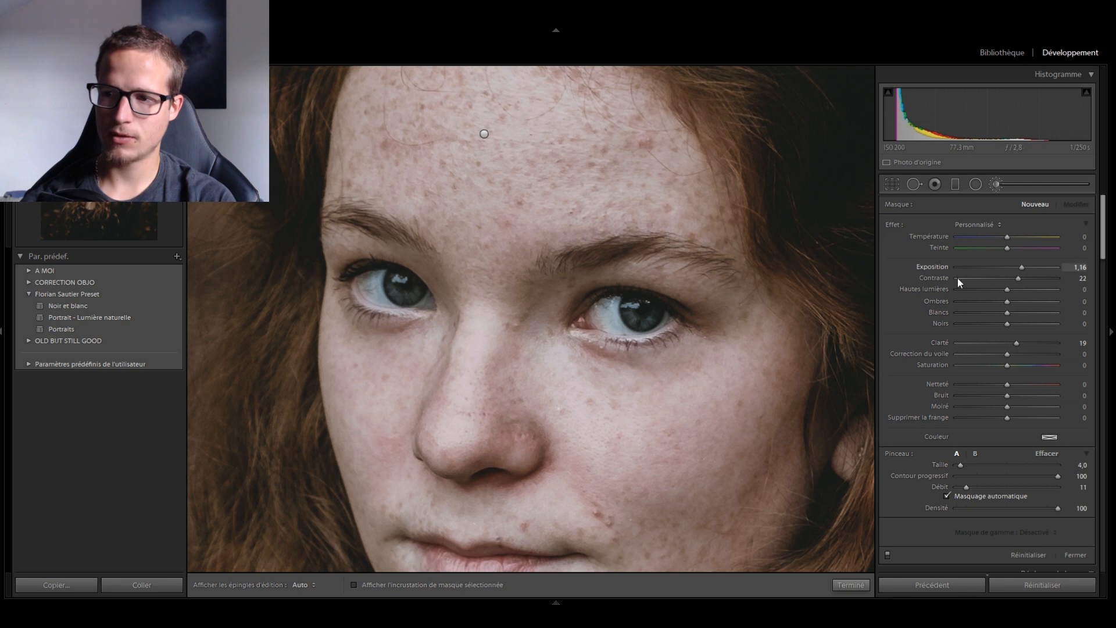
scroll(621, 311, "down", 1)
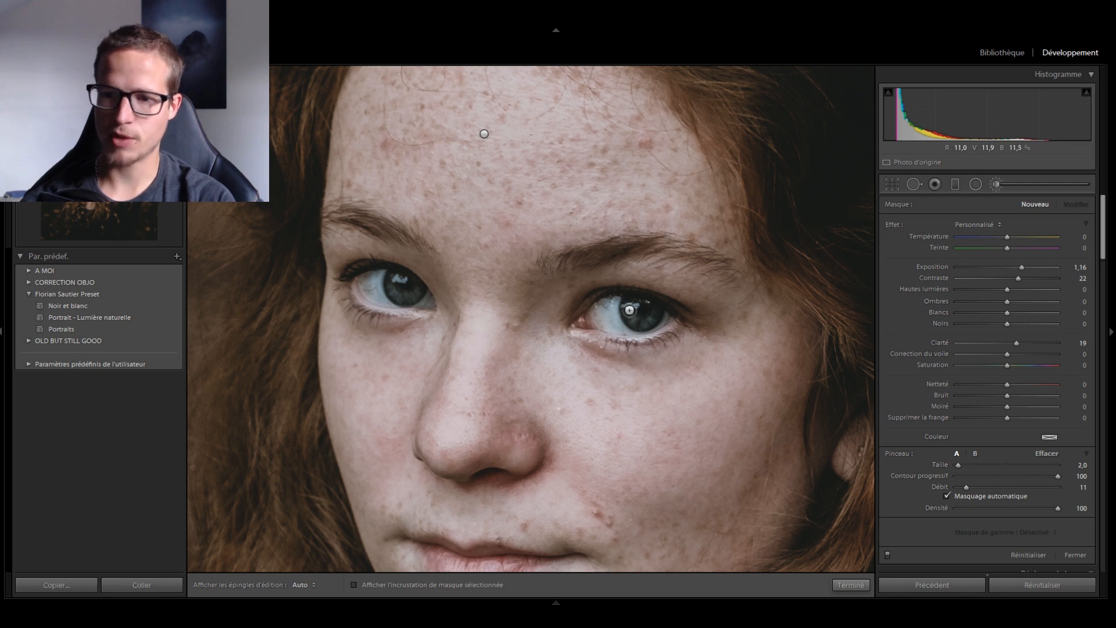
key("h")
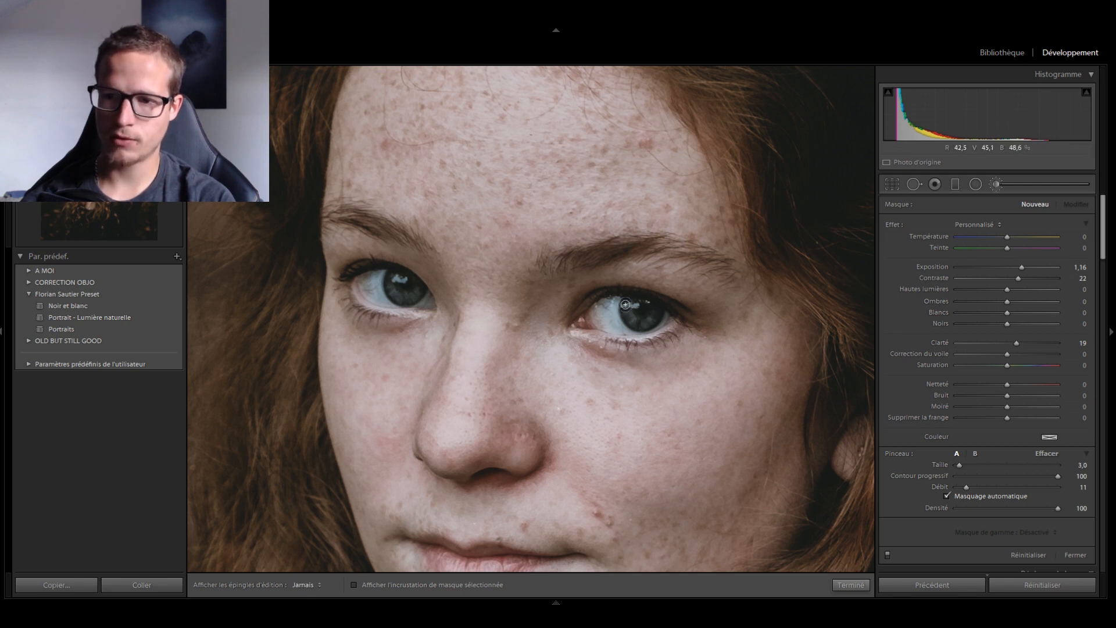
key("h")
left_click_drag(384, 294, 414, 284)
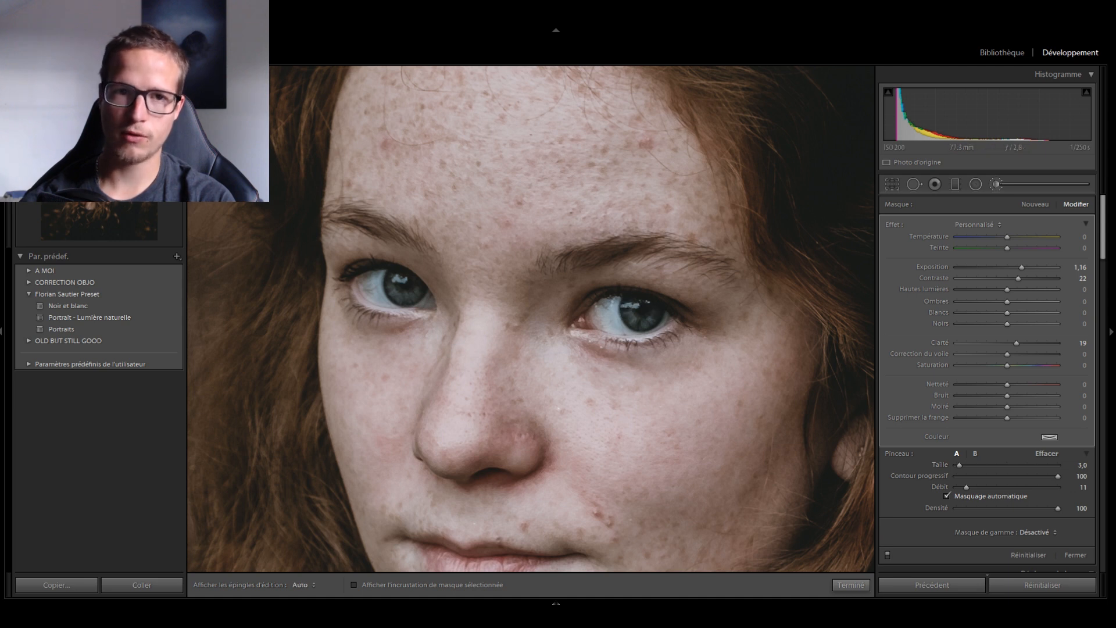
Step: Compare the full portrait before and after the edits with the adjustment brush closed
key("z")
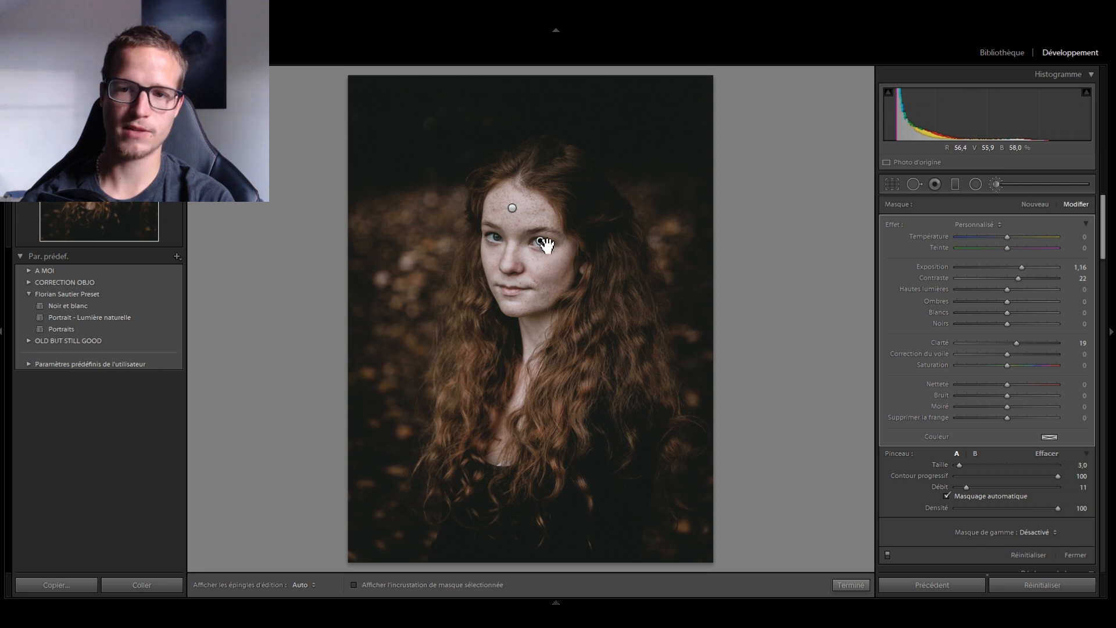
key("k")
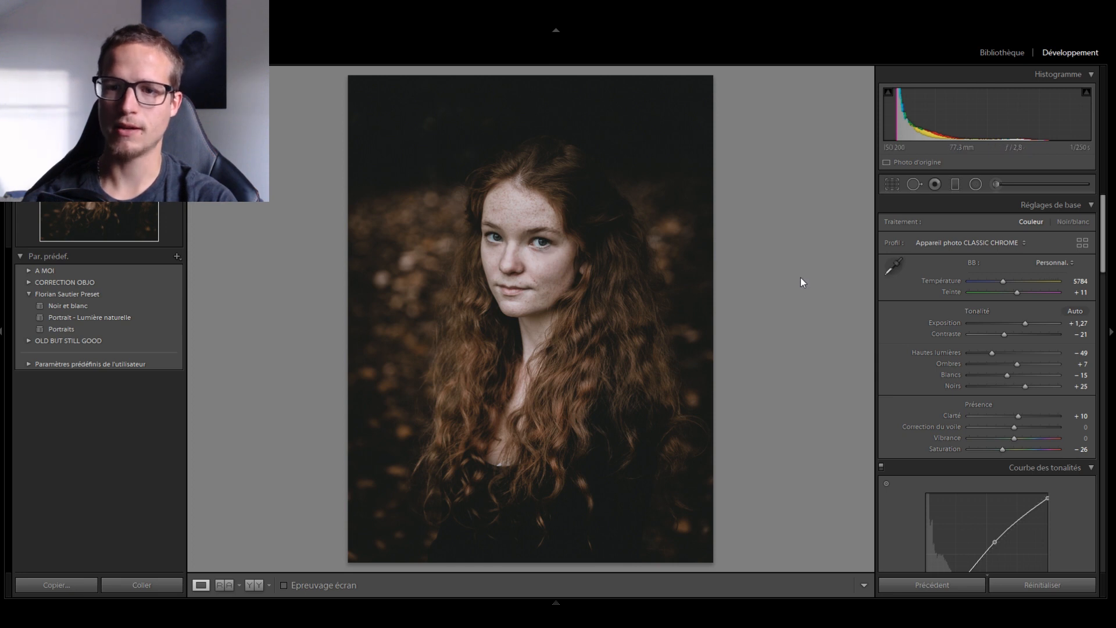
key("backslash")
key("backslash")
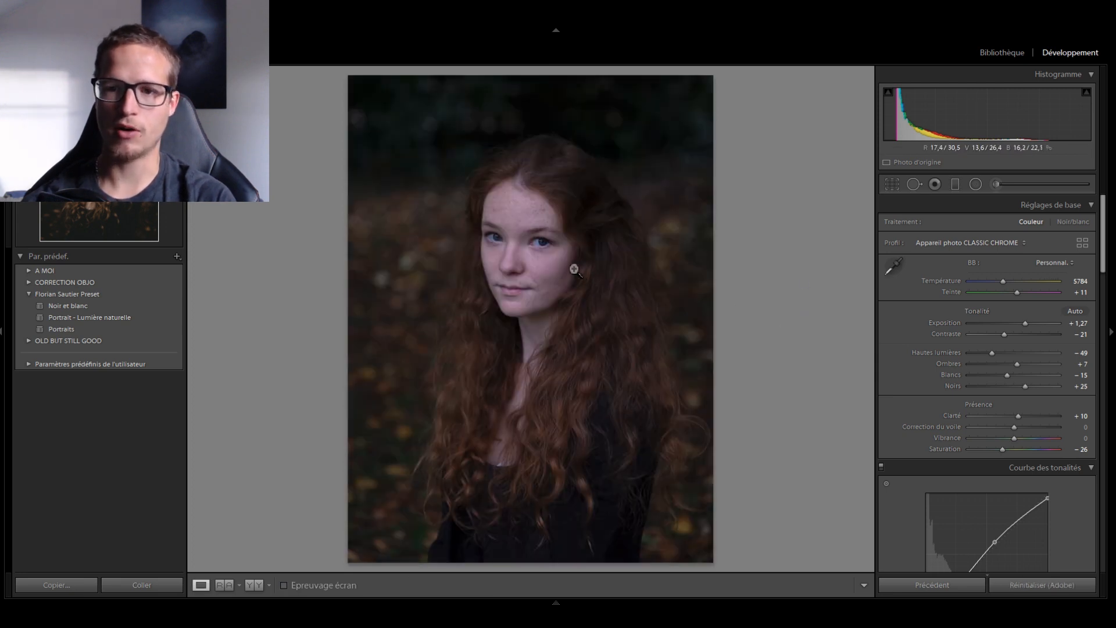
Step: Reduce the overall strength of the eye brush correction to a Gain of 18
key("k")
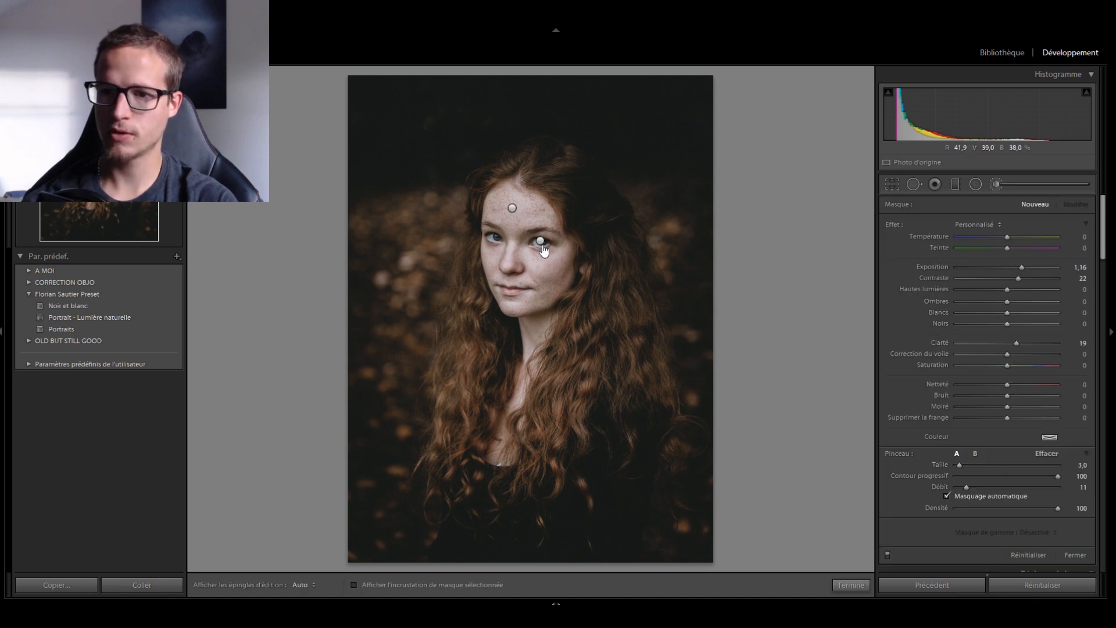
left_click(540, 242)
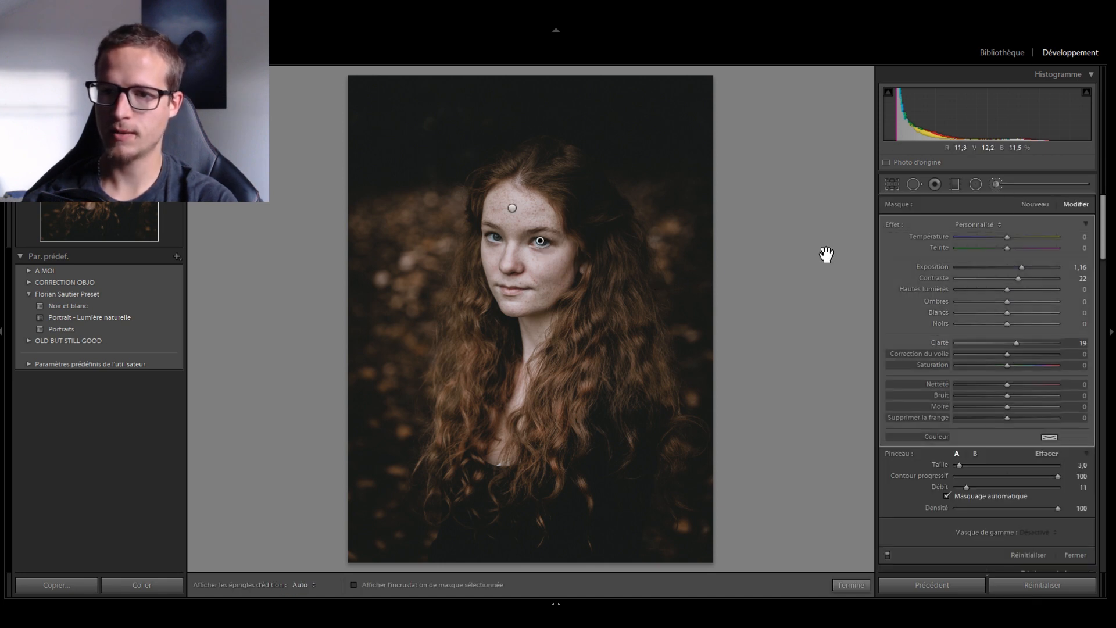
left_click(1086, 223)
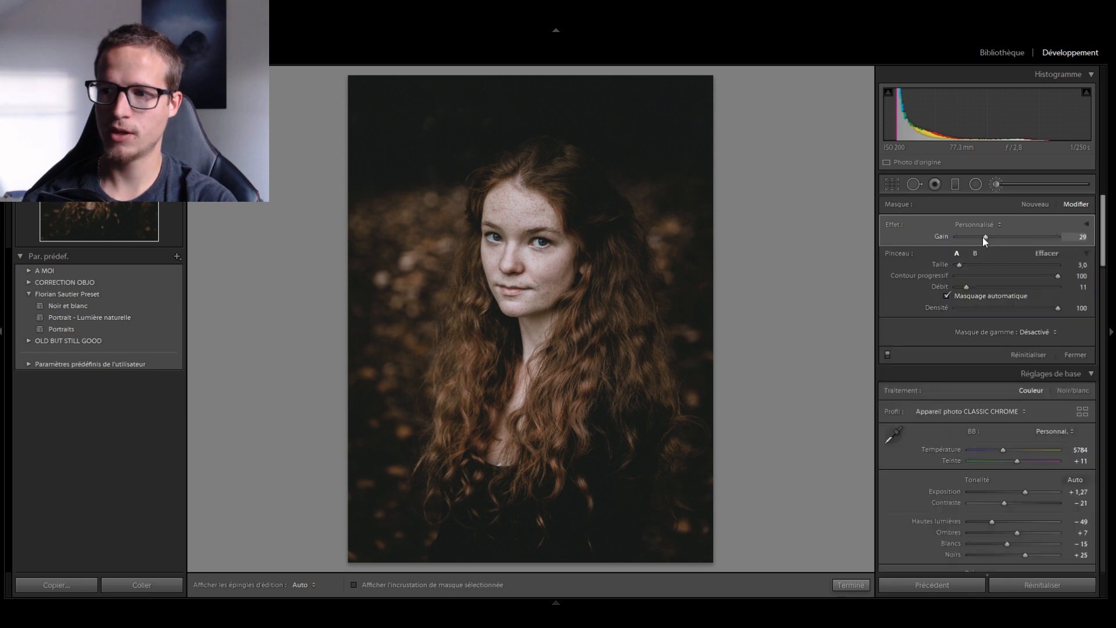
left_click_drag(975, 239, 972, 237)
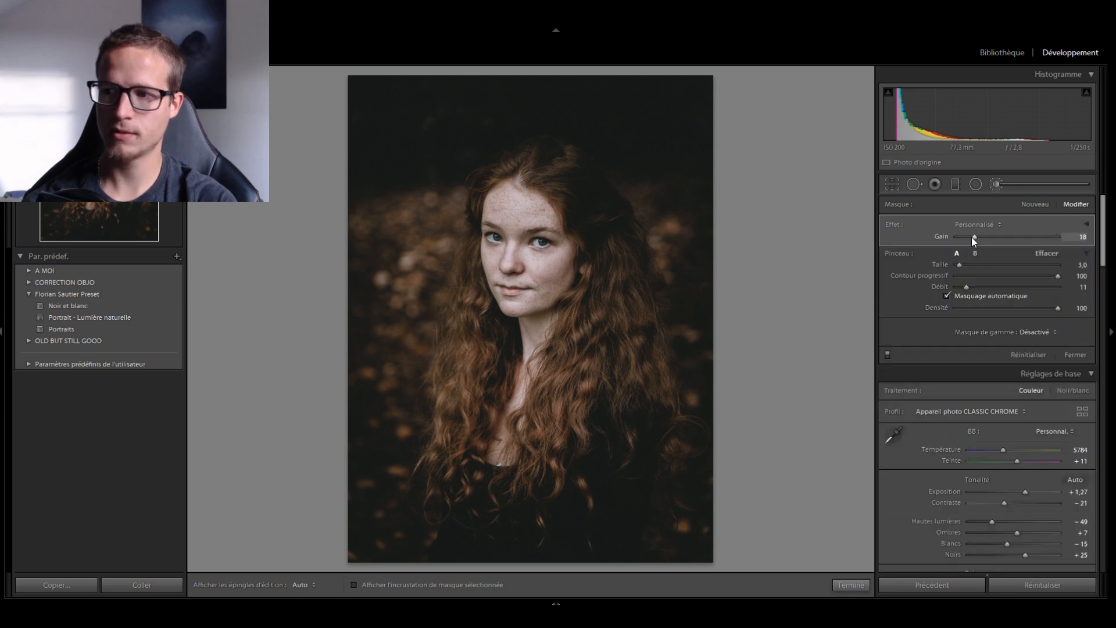
left_click(1086, 223)
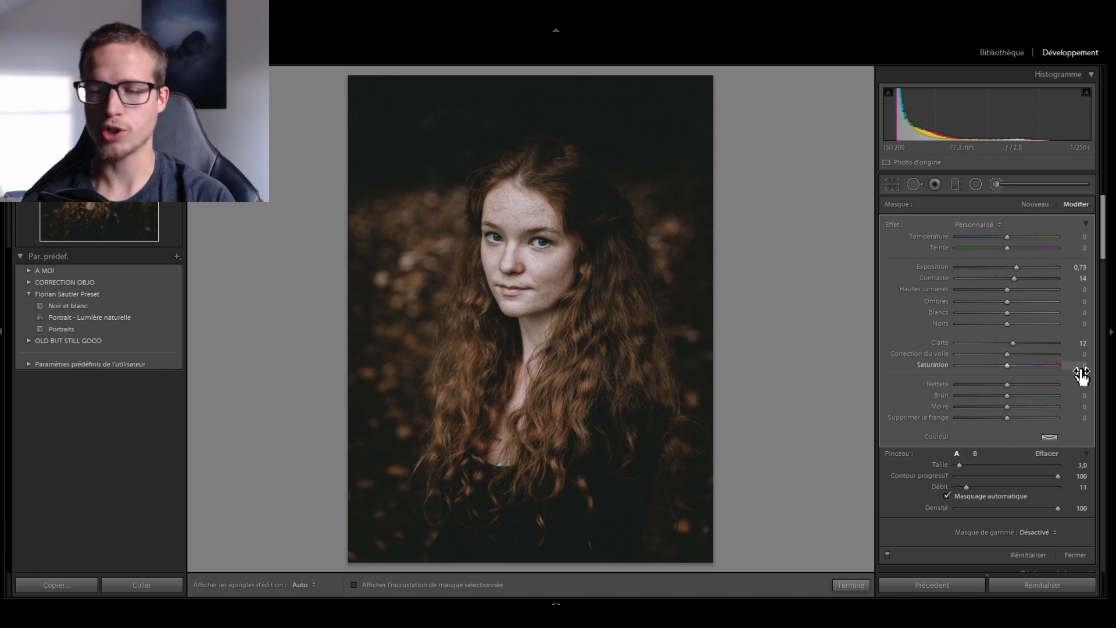
key("k")
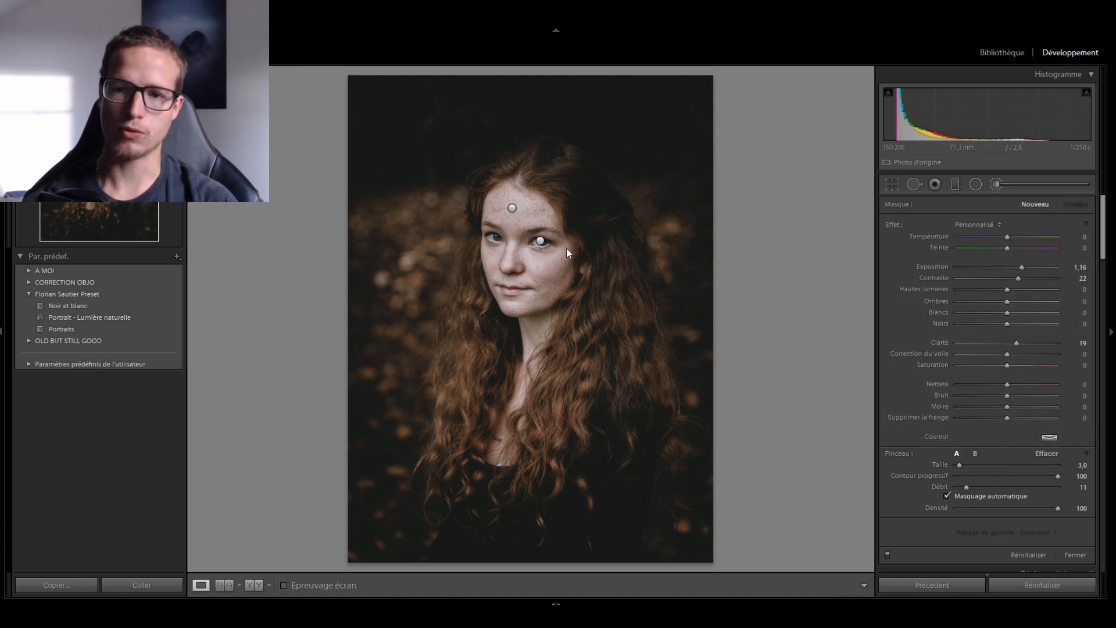
key("k")
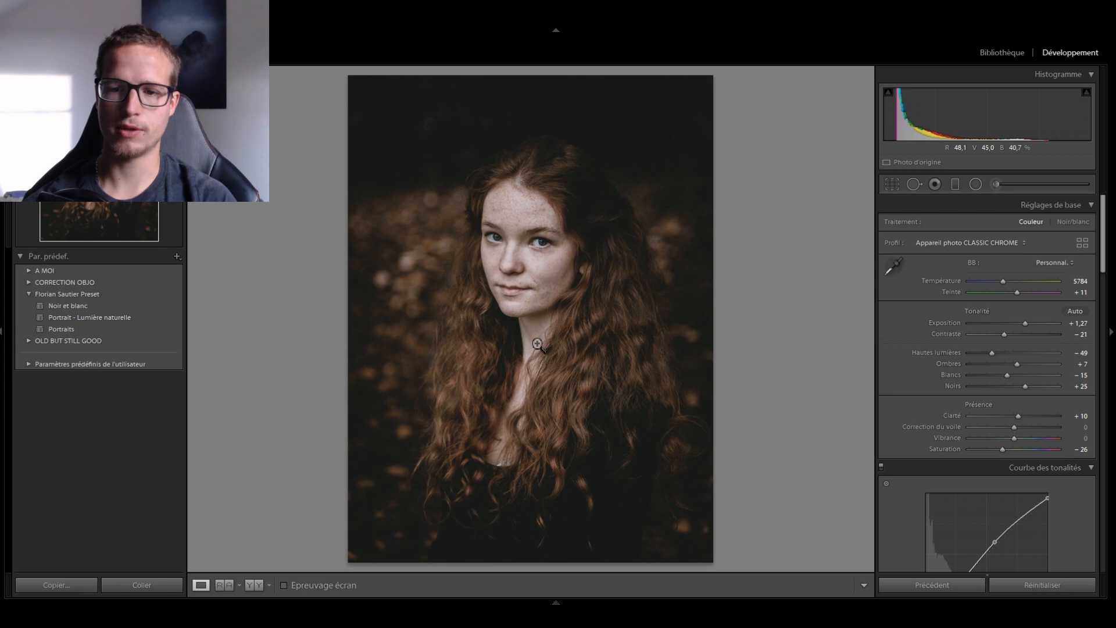
Step: Heal the blemishes near the mouth corner, on the nose bridge and on the cheek beside the nose with spot removal size 17
left_click(913, 184)
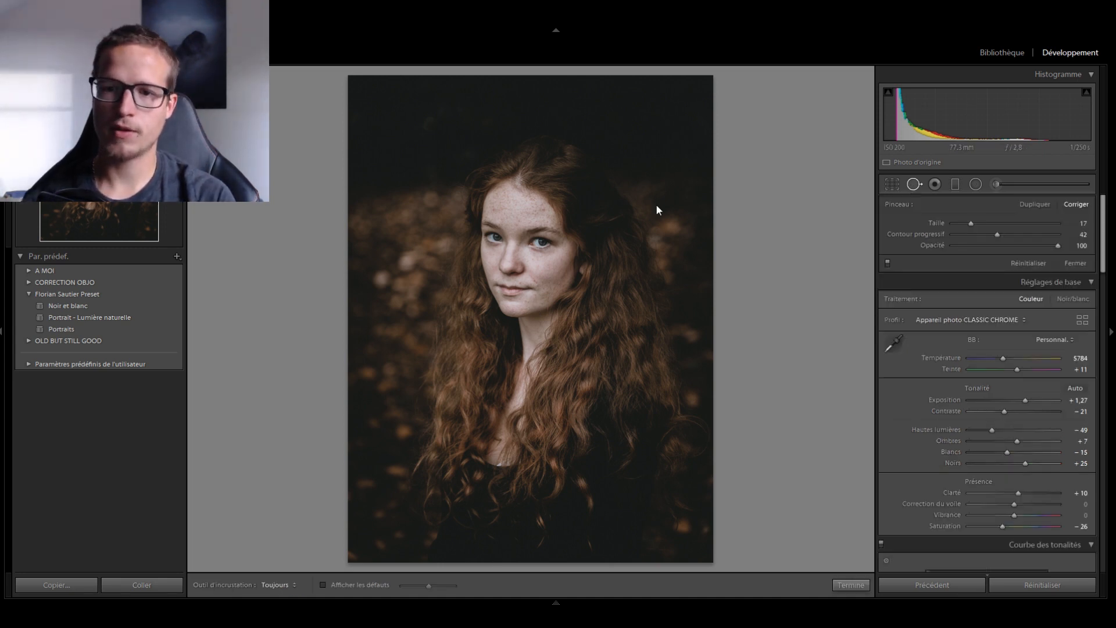
left_click(103, 126)
mouse_move(103, 125)
left_mouse_down()
mouse_move(103, 148)
mouse_move(95, 141)
left_mouse_up()
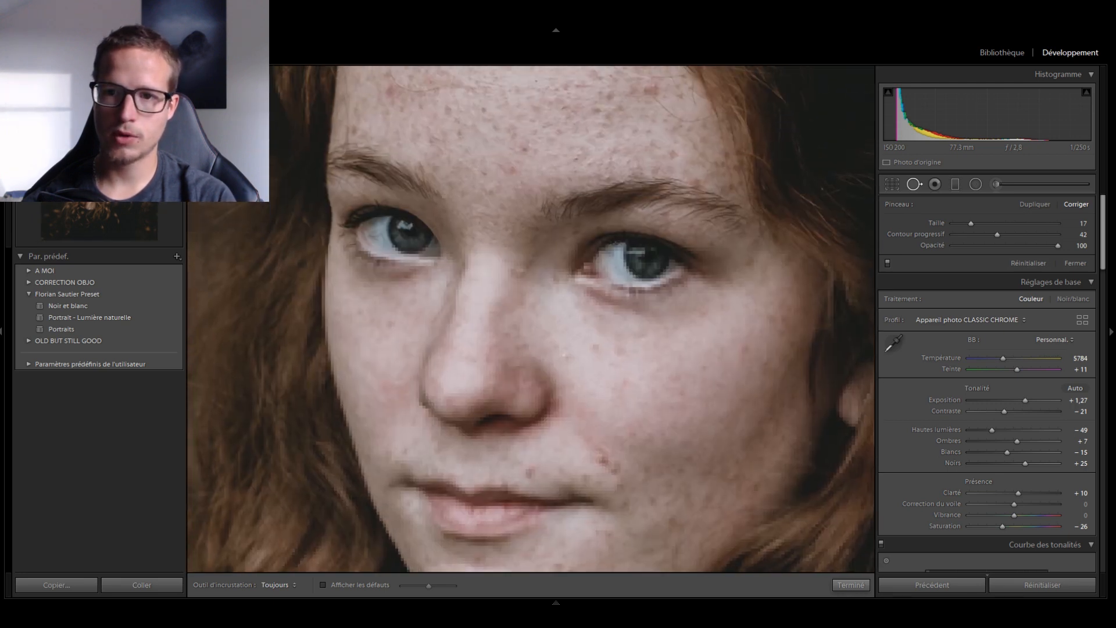
left_click(601, 455)
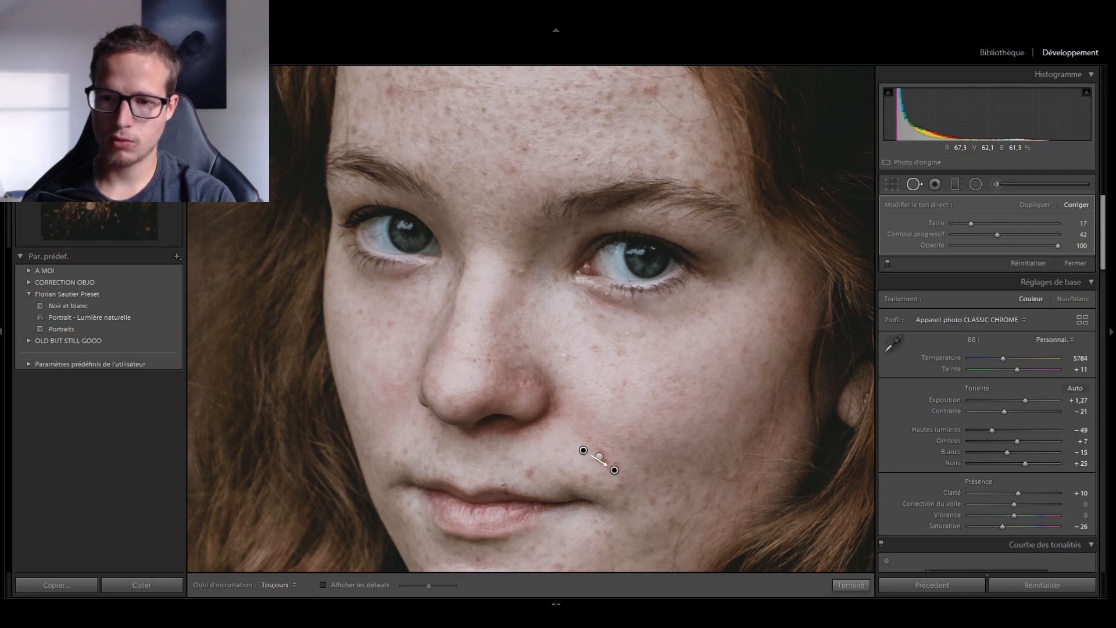
left_click(512, 283)
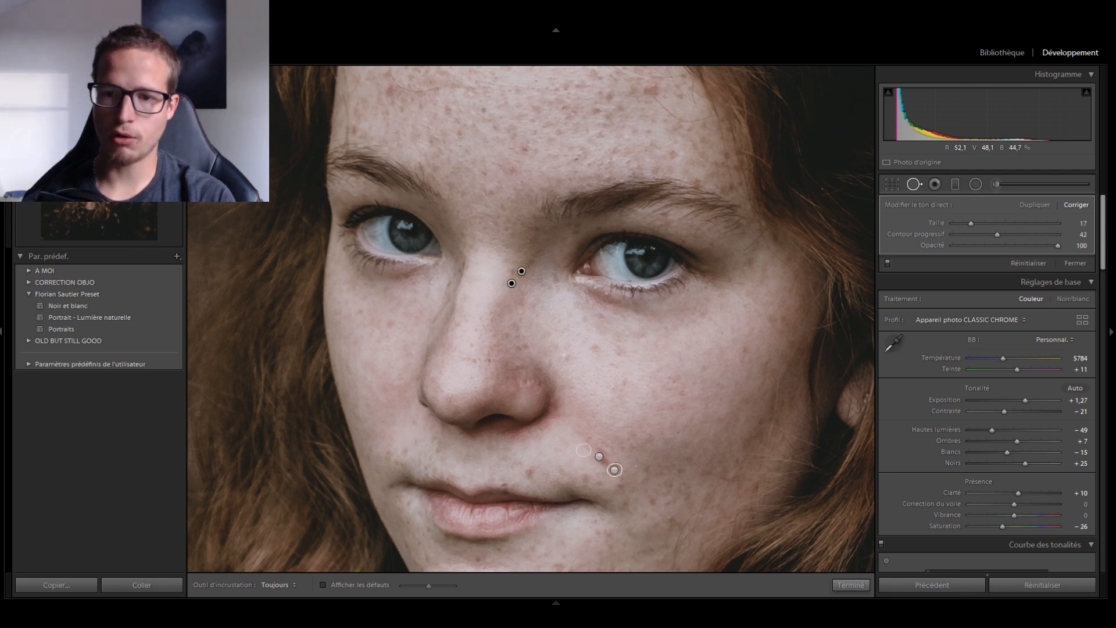
left_click(560, 358)
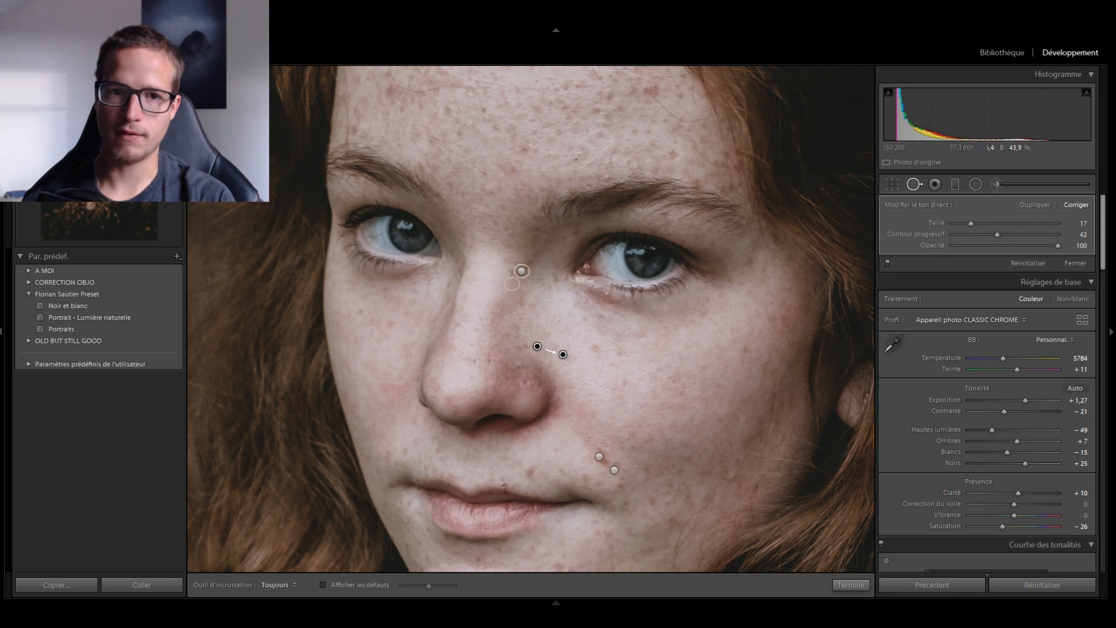
Step: Heal one blemish on each side of the forehead with spot removal size 20
left_click_drag(519, 69, 483, 340)
scroll(613, 364, "up", 2)
left_click(612, 363)
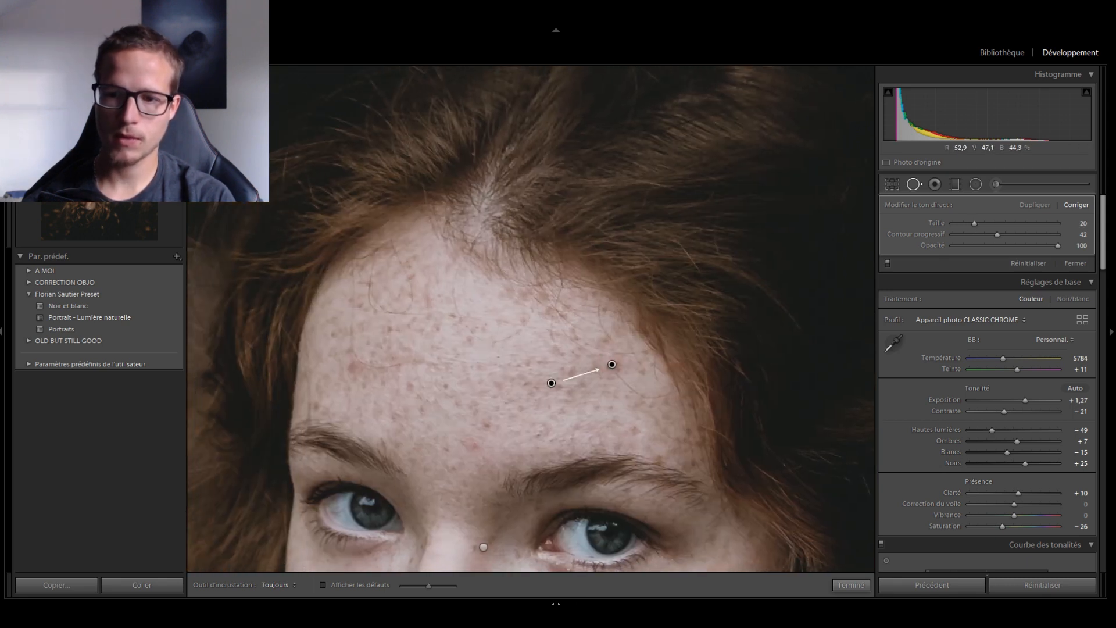
left_click(354, 364)
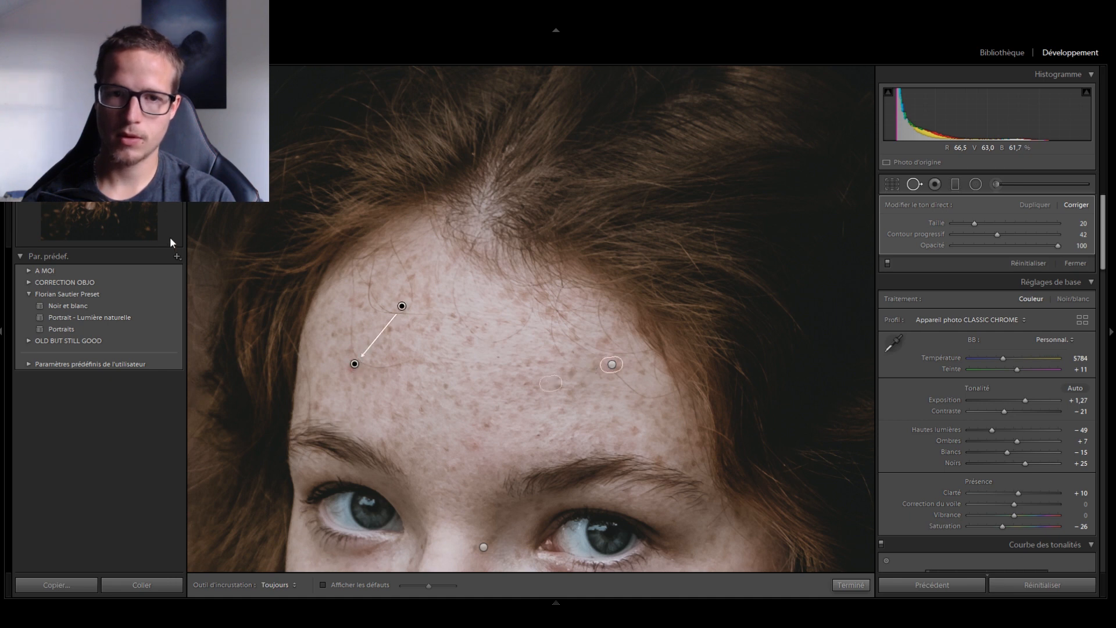
Step: Heal the remaining blemish above the mouth corner and another on the lower cheek below it
left_click_drag(98, 156, 99, 171)
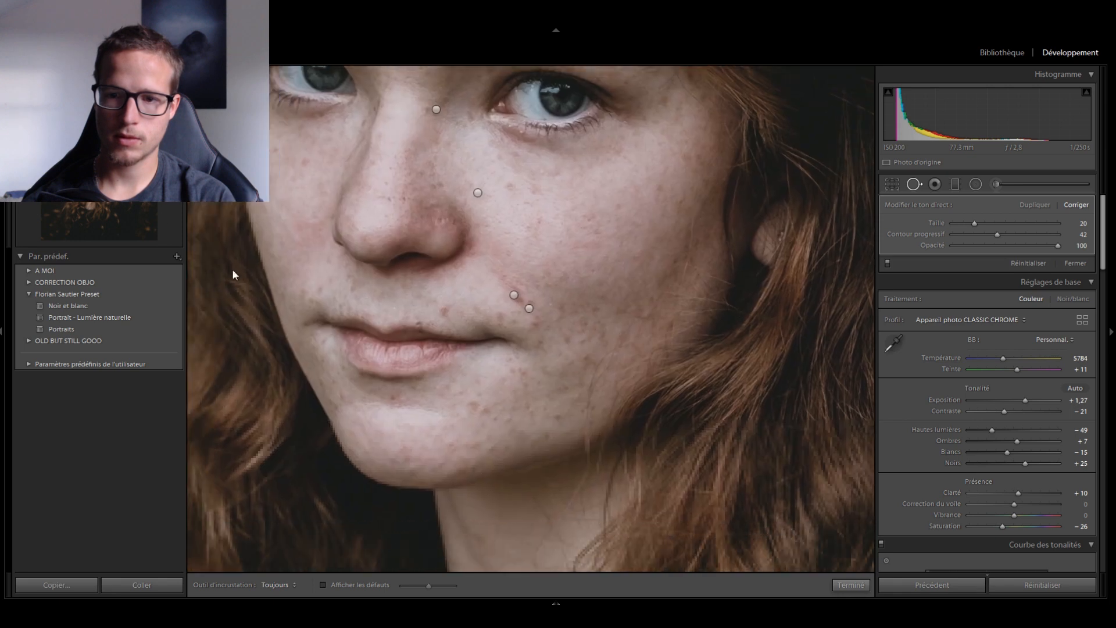
left_click(517, 298)
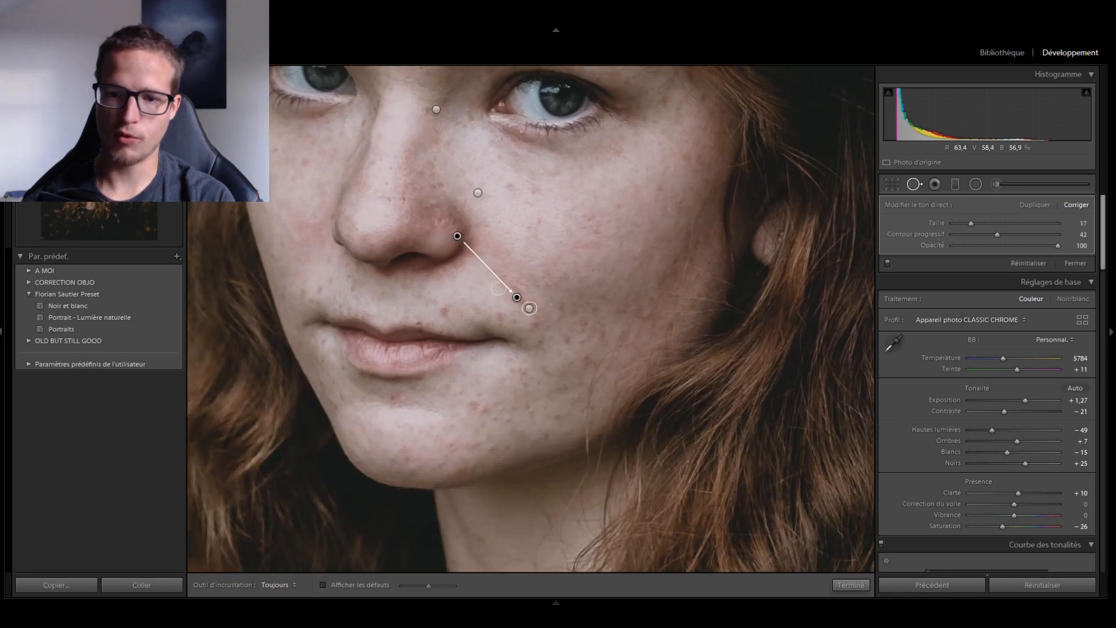
left_click(525, 369)
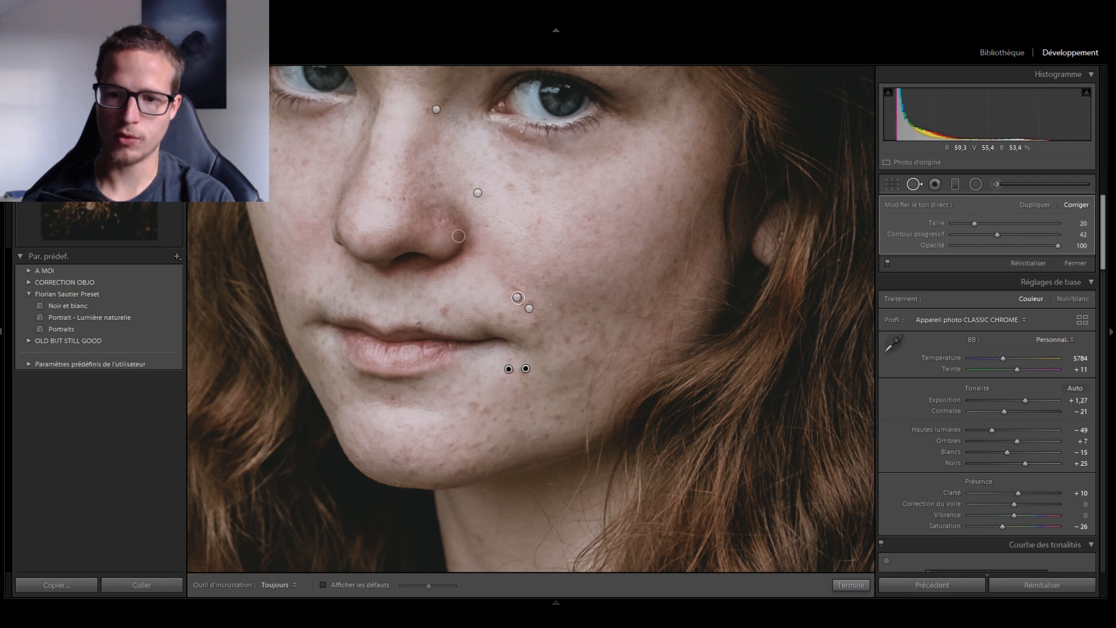
key("q")
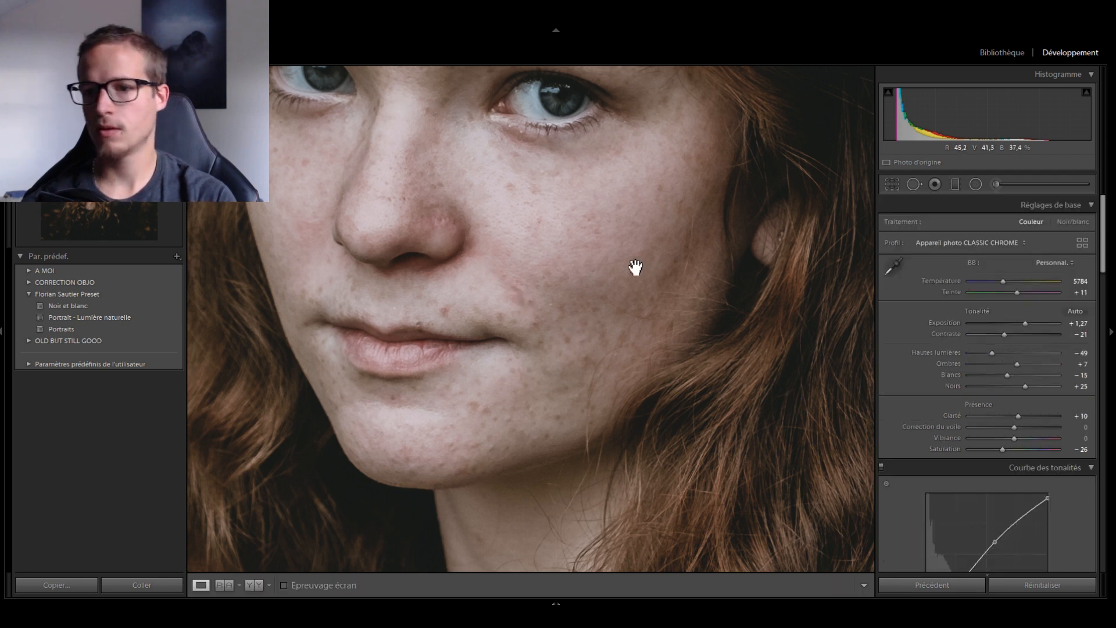
Step: Compare the whole retouched portrait with its original version
left_click(635, 267)
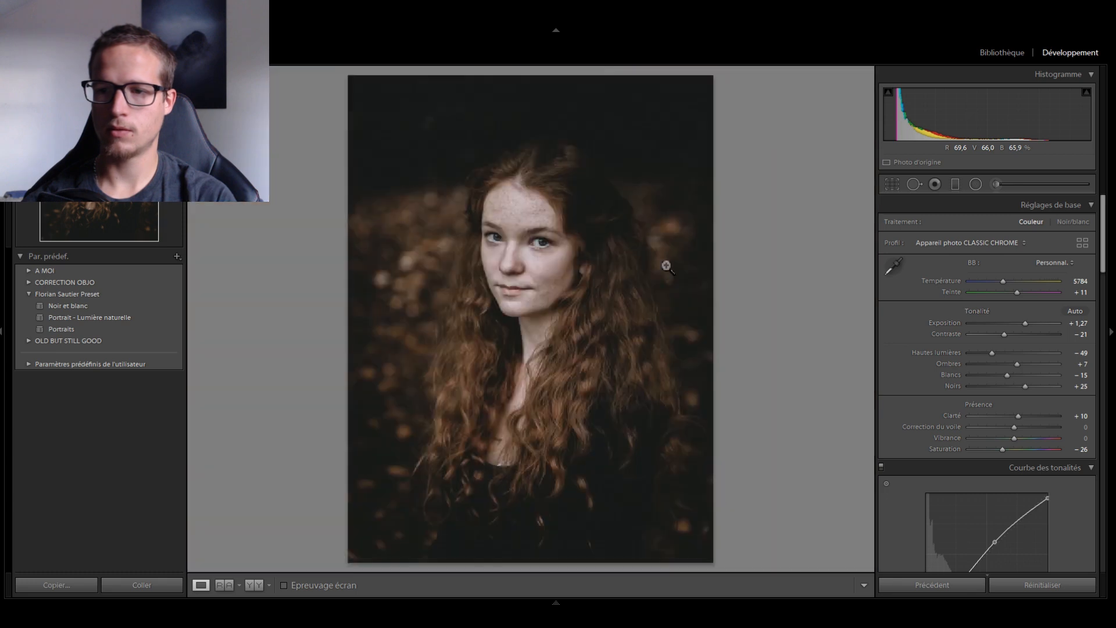
key("backslash")
key("backslash")
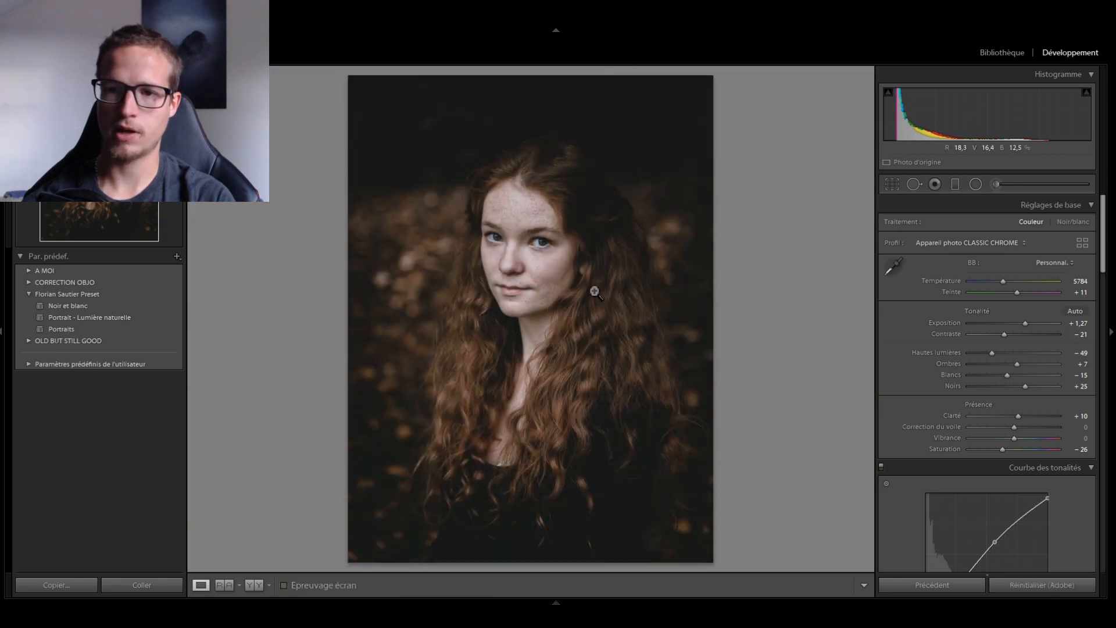
Step: Paint the hair beside the neck with a new size 12 adjustment brush, its effects reset, using exposure 1.91 and whites 65
left_click(994, 184)
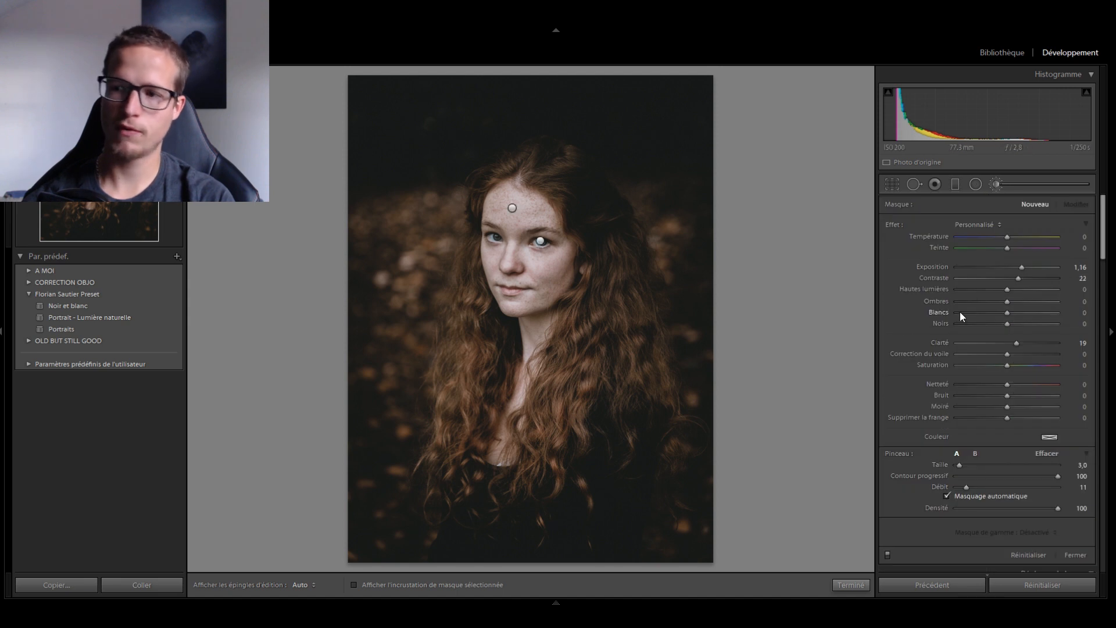
double_click(895, 224)
left_click(1030, 265)
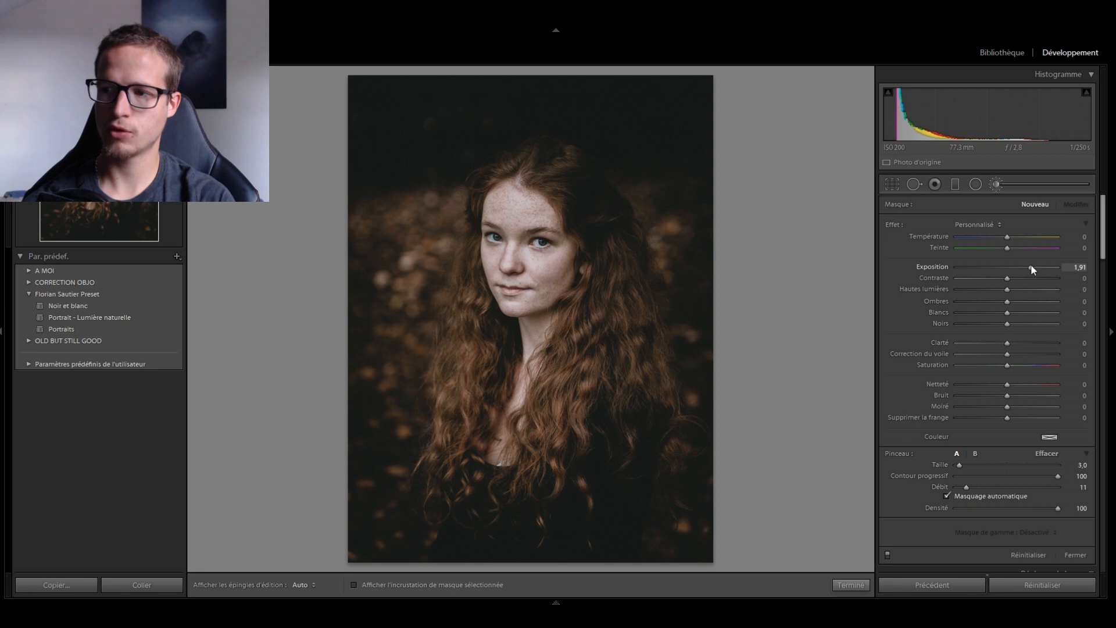
left_click(1040, 313)
scroll(650, 255, "up", 2)
scroll(553, 398, "up", 7)
key("h")
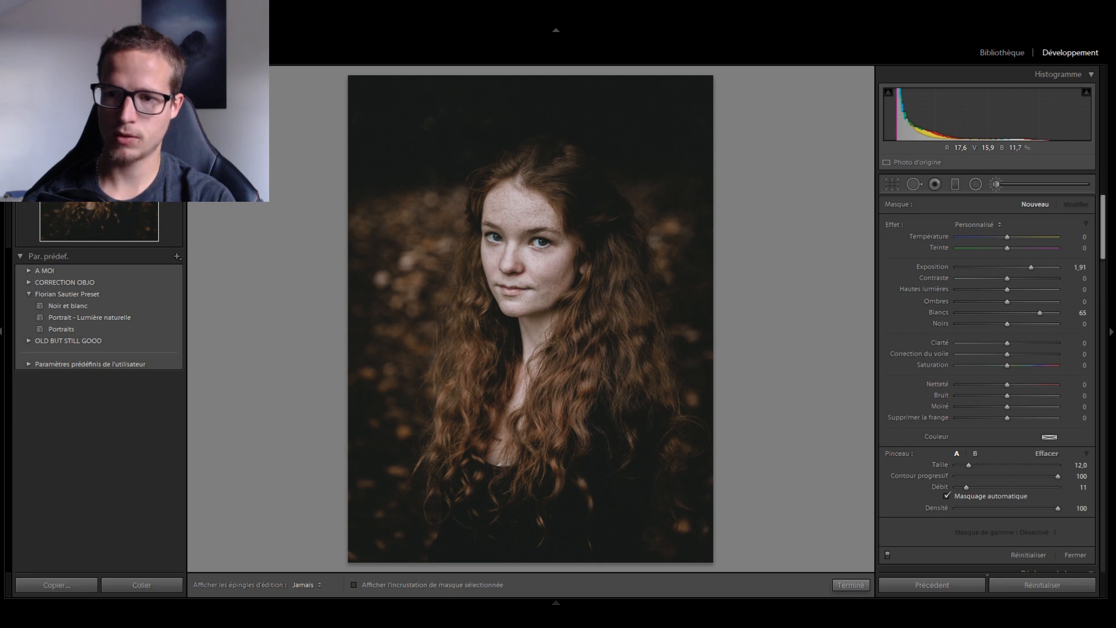
left_click_drag(448, 326, 443, 340)
key("h")
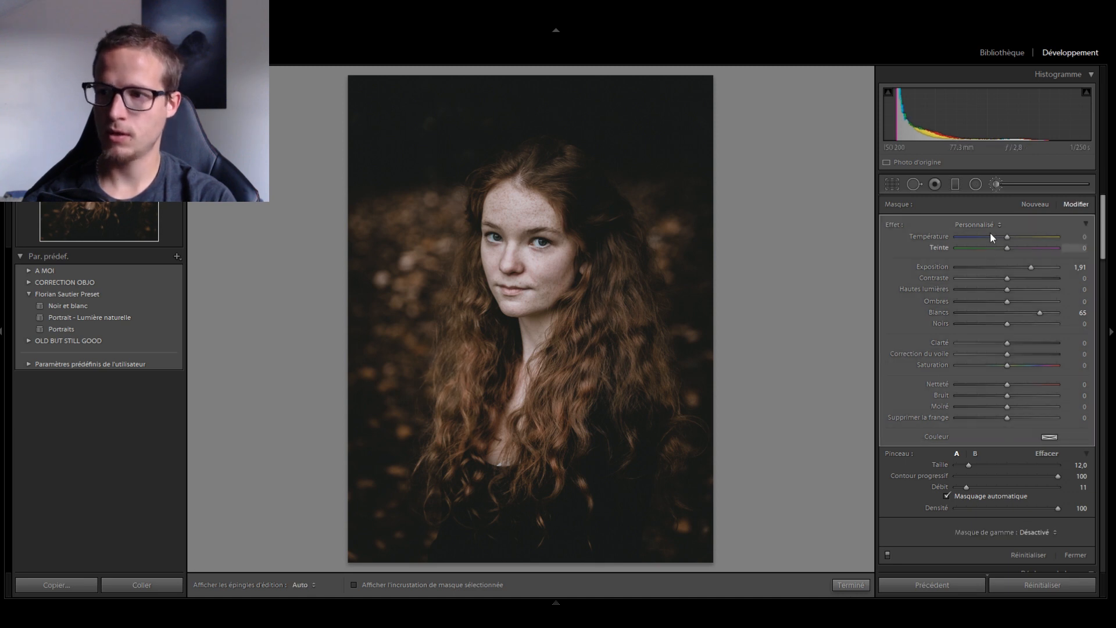
Step: Warm the hair brush correction to temperature 29, hide its edit pins and finish the brush adjustment
left_click_drag(1012, 237, 1021, 240)
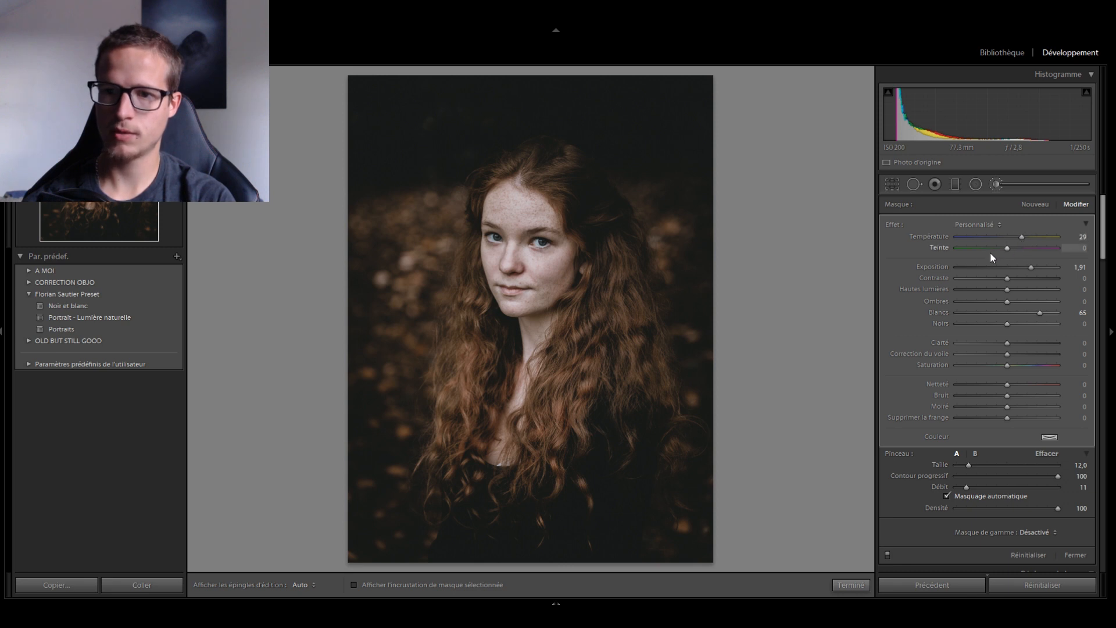
key("h")
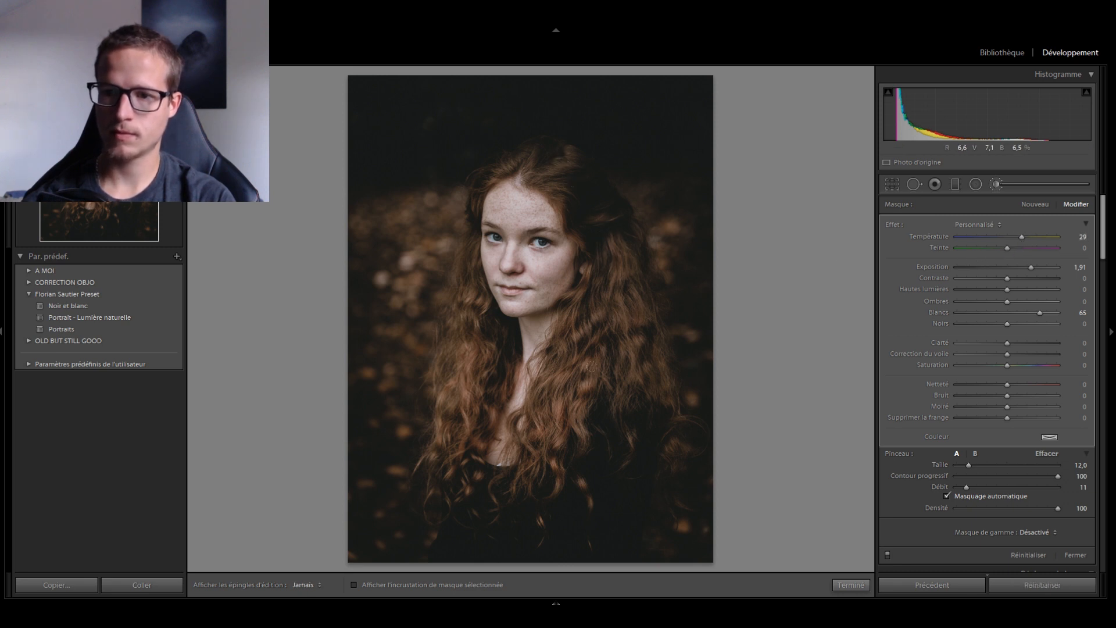
key("k")
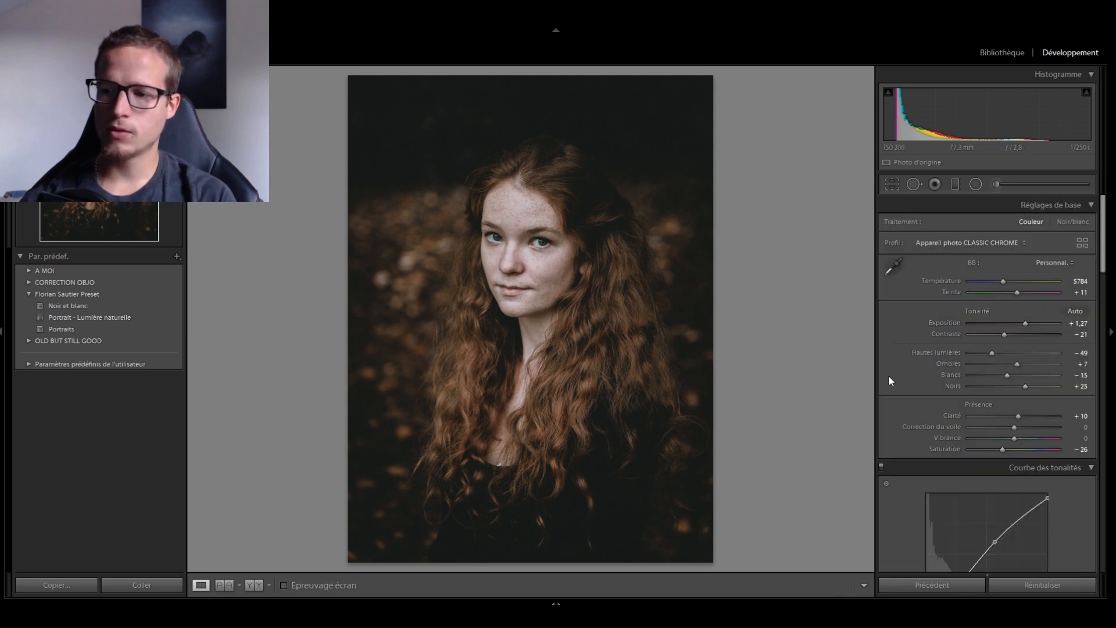
Step: In the tone curve's blue channel, raise the black point slightly and anchor the midtones with a point near the diagonal
scroll(888, 374, "down", 3)
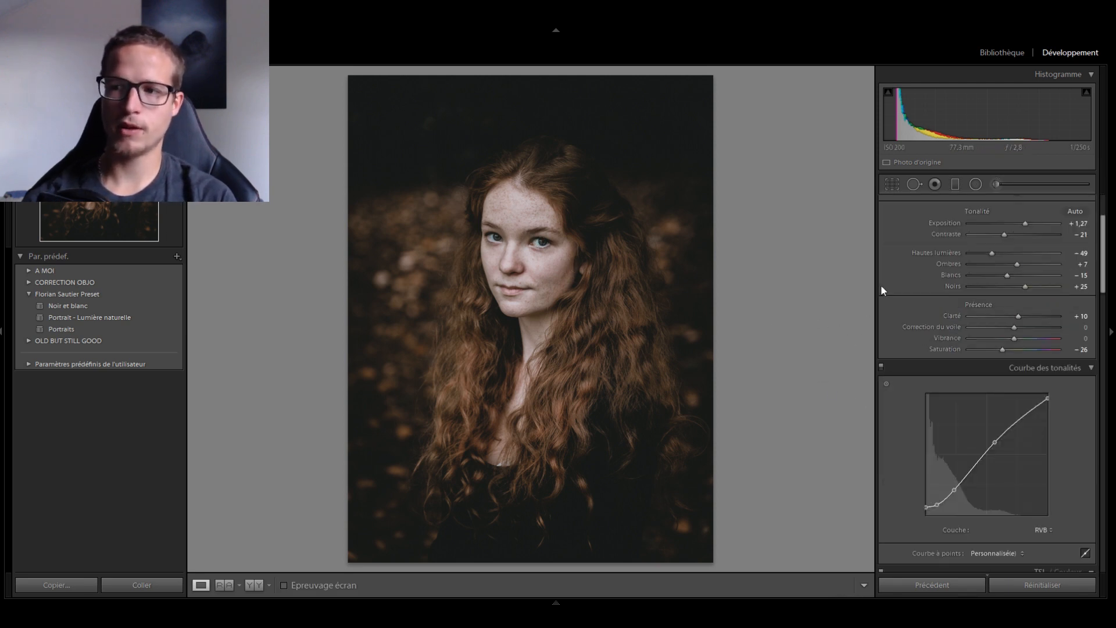
scroll(925, 311, "down", 3)
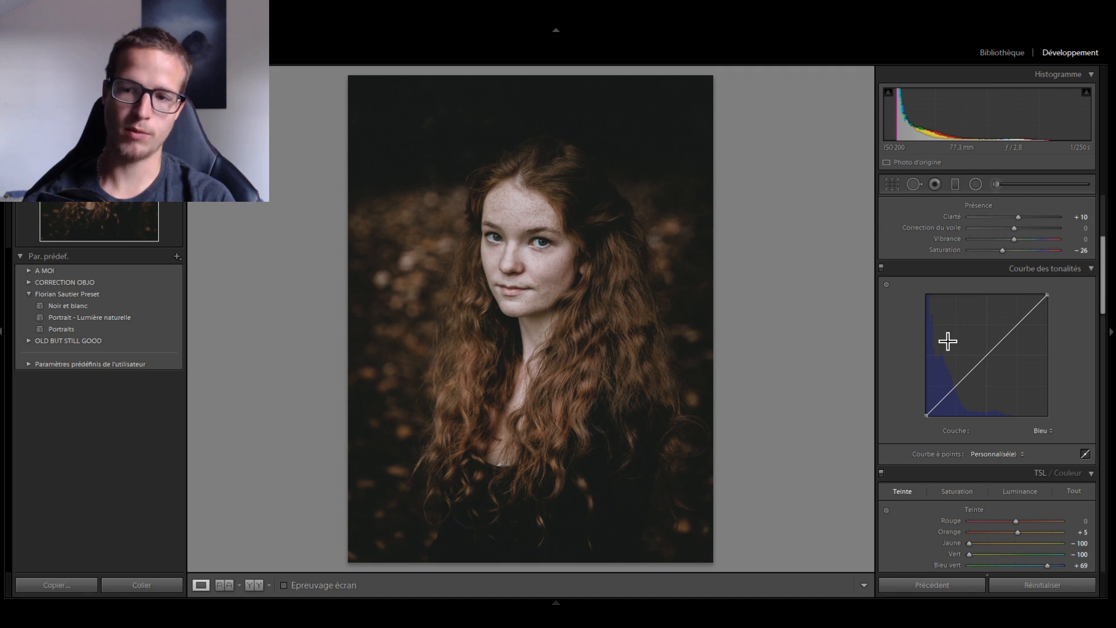
left_click_drag(994, 360, 968, 344)
double_click(968, 344)
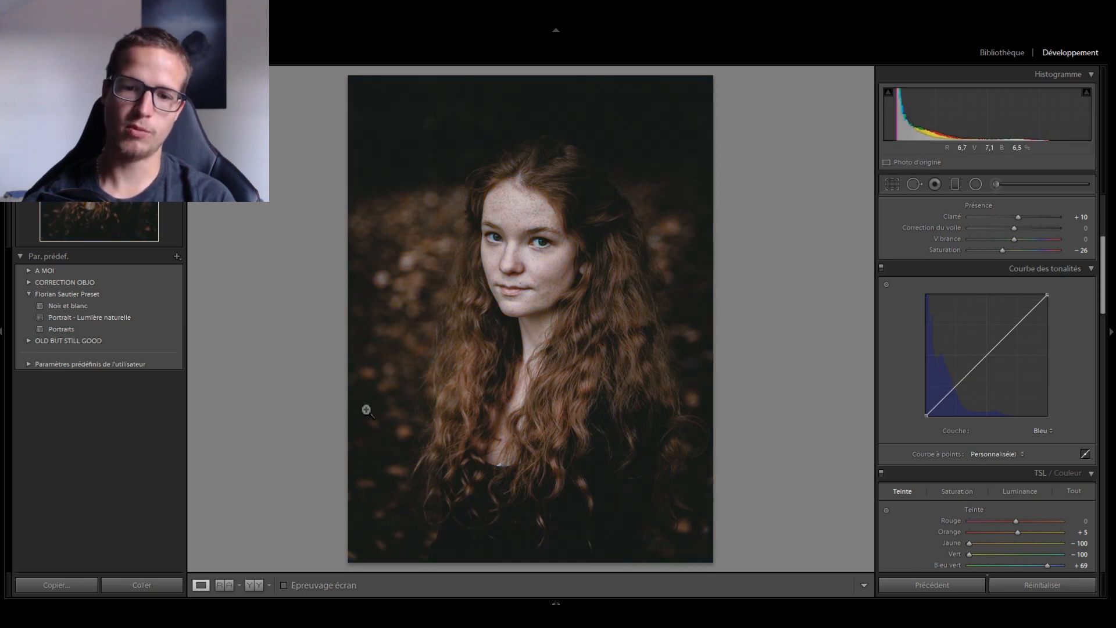
left_click_drag(926, 414, 919, 413)
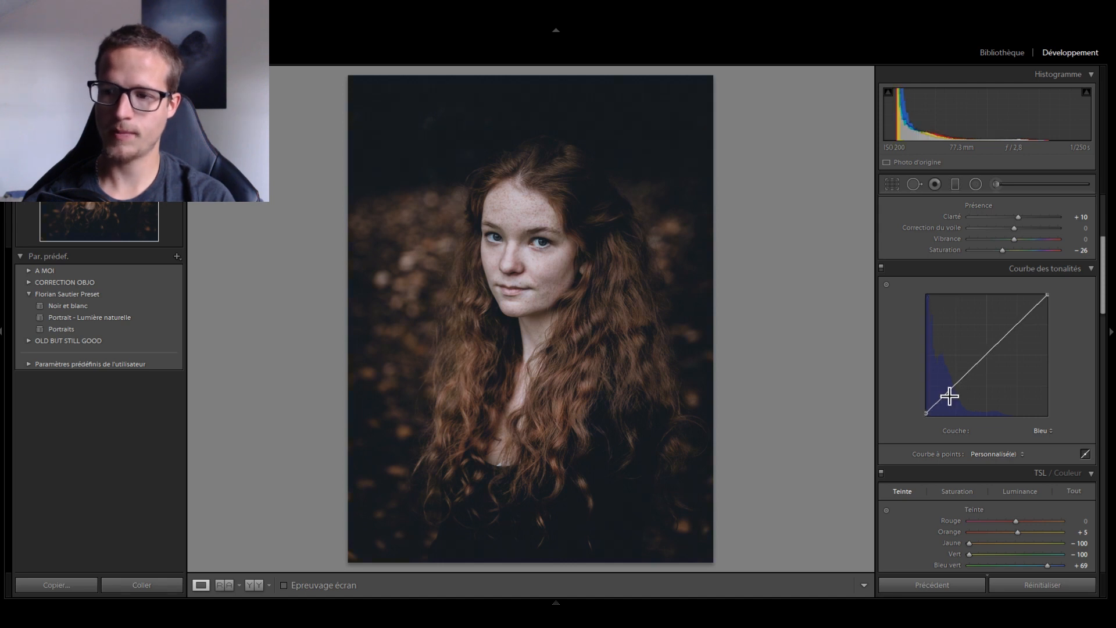
left_click_drag(979, 362, 977, 364)
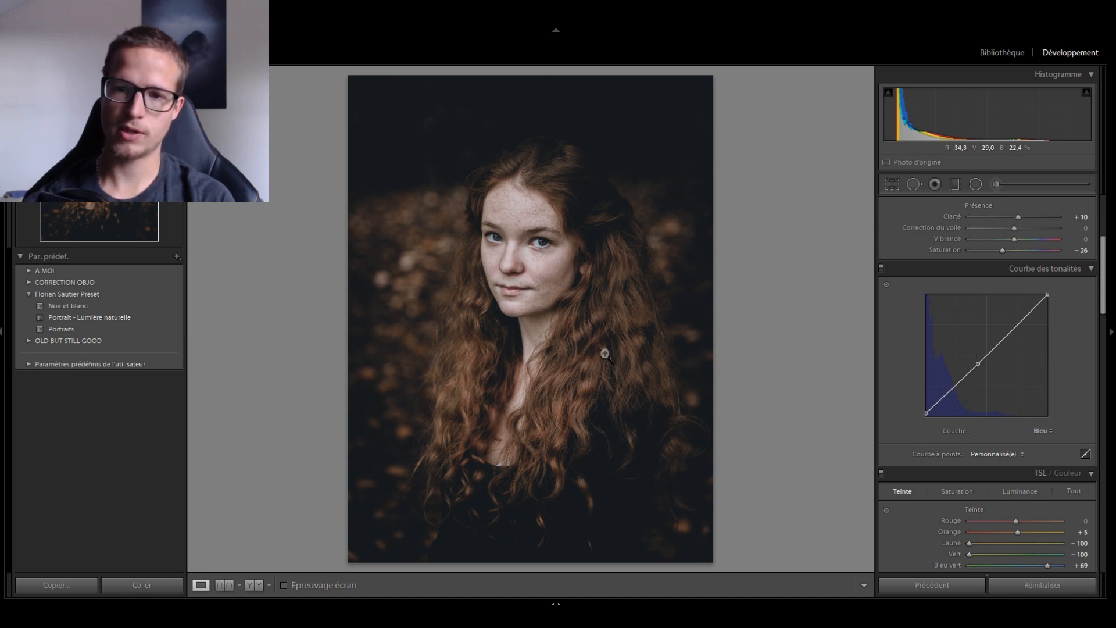
Step: Check the portrait with and without the tone curve, and compare before and after side by side with the side panels hidden
left_click(881, 268)
left_click(881, 267)
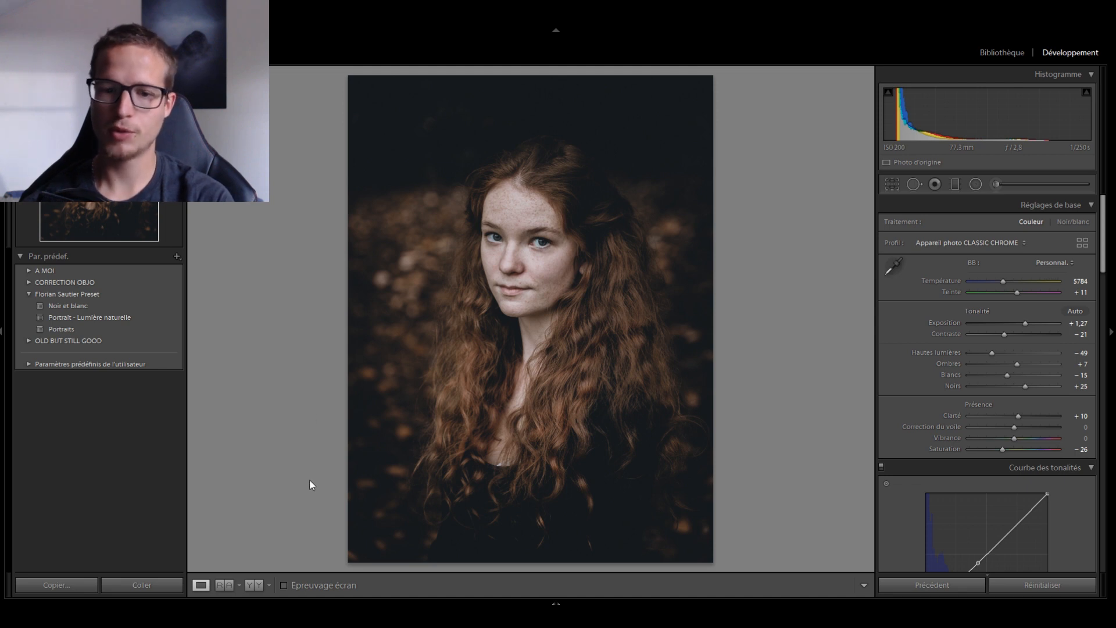
left_click(254, 585)
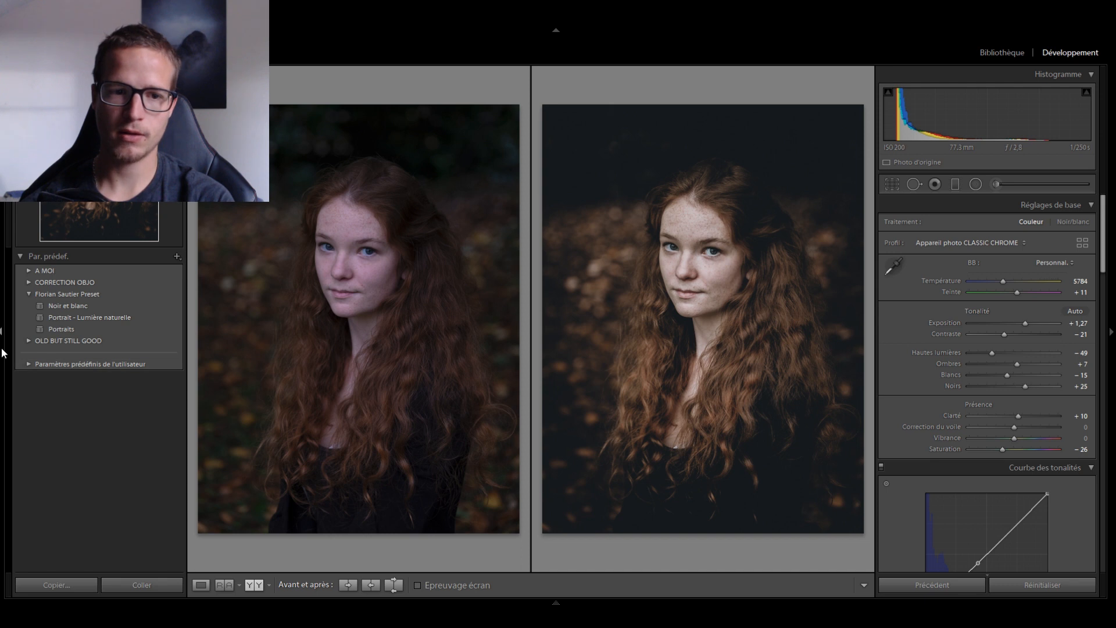
key("Tab")
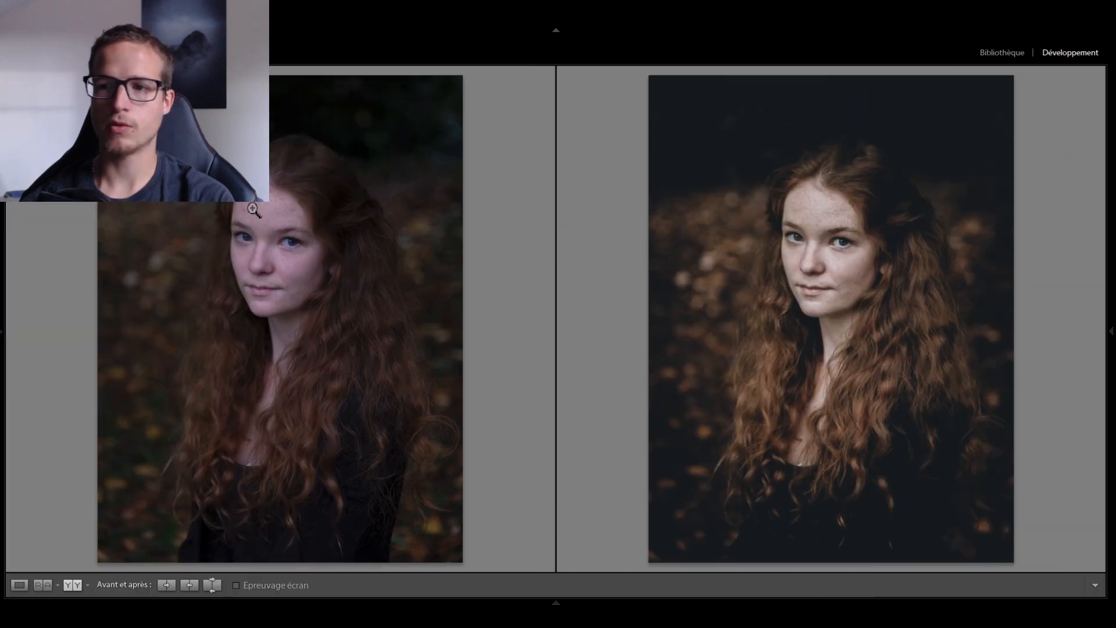